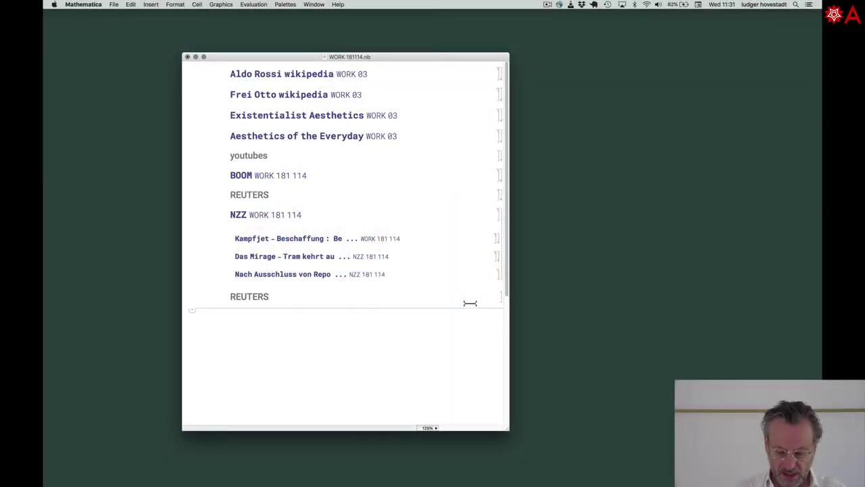
# - Rename the last REUTERS heading to 'music', then check which notebooks are open
pyautogui.doubleClick(260, 295)
pyautogui.write('music')
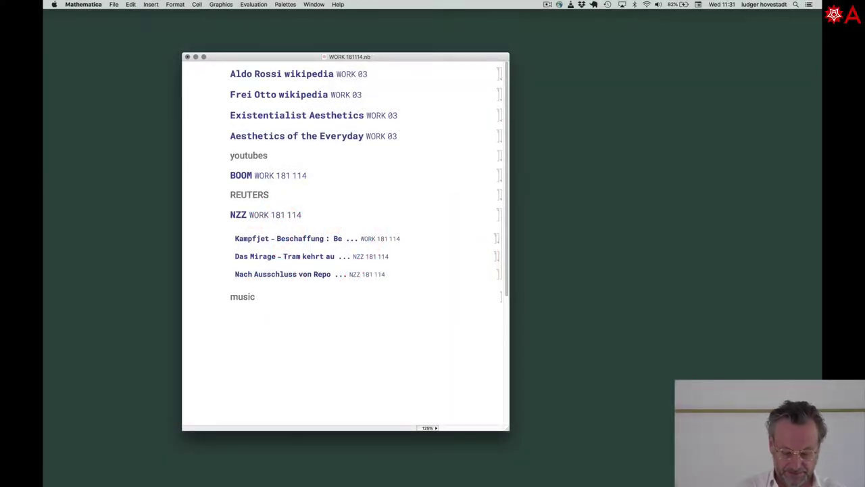
pyautogui.click(269, 328)
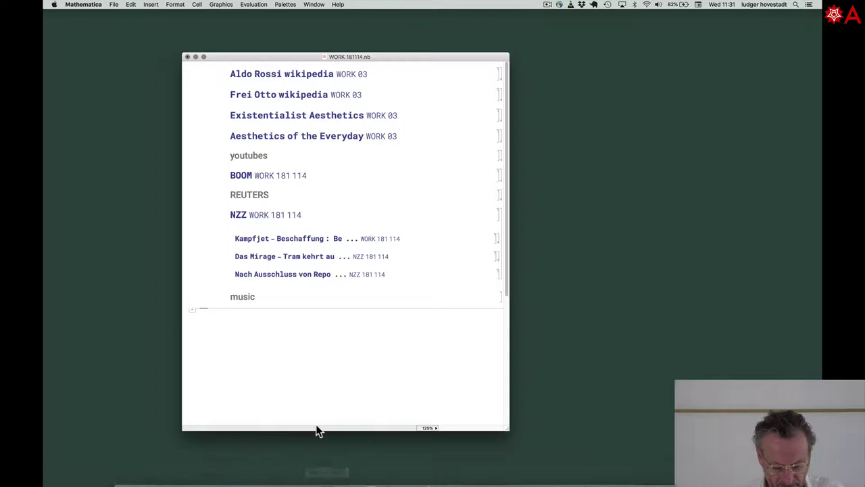
pyautogui.click(314, 4)
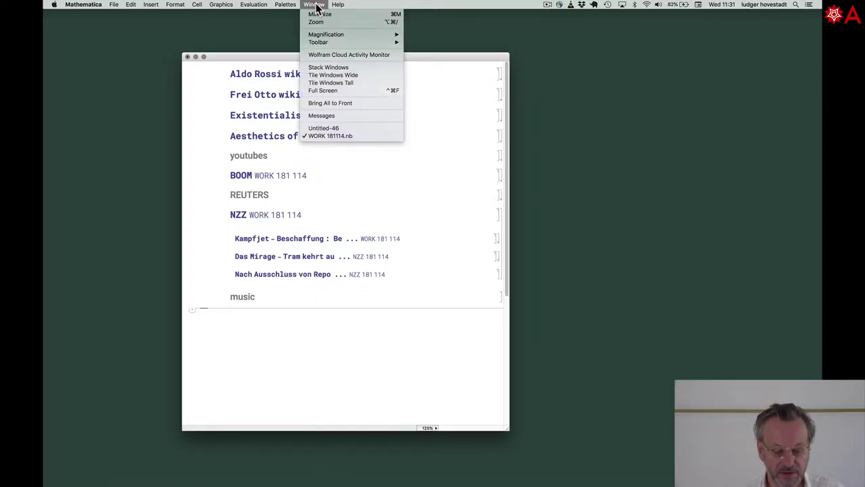
# - In Finder, open the START notebook from the digital architectonics 2017 folder
pyautogui.moveTo(113, 7)
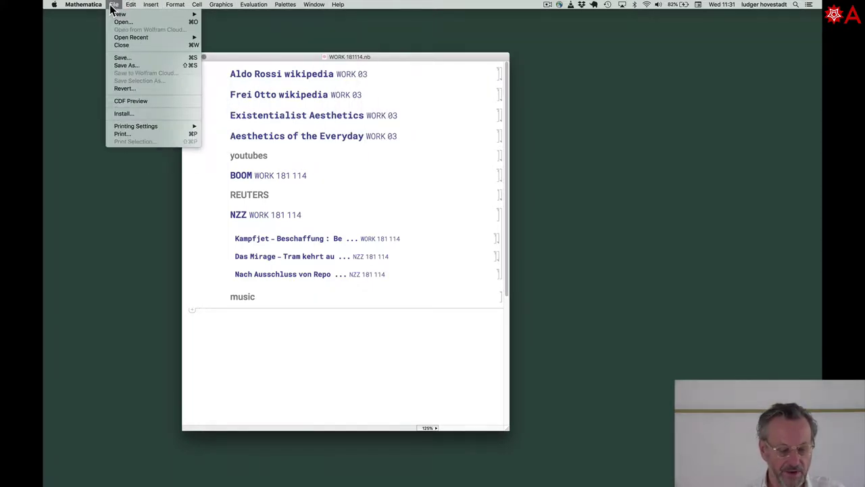
pyautogui.click(113, 422)
pyautogui.moveTo(128, 476)
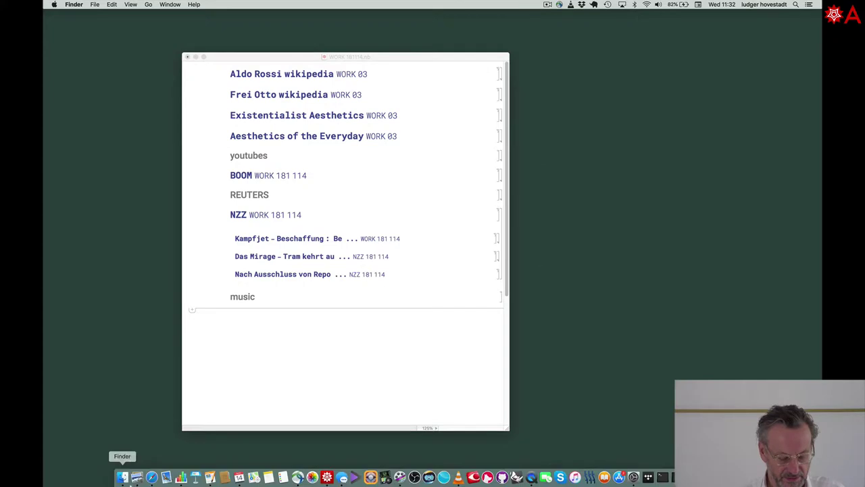
pyautogui.click(123, 477)
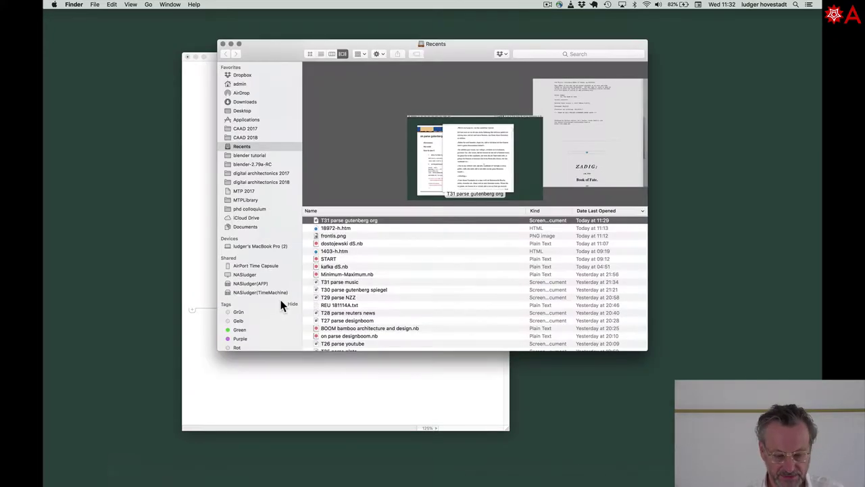
pyautogui.click(257, 173)
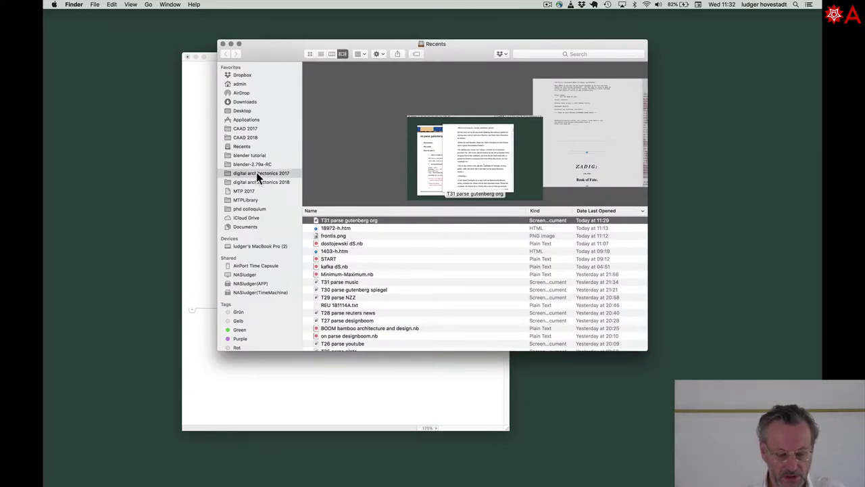
pyautogui.doubleClick(316, 130)
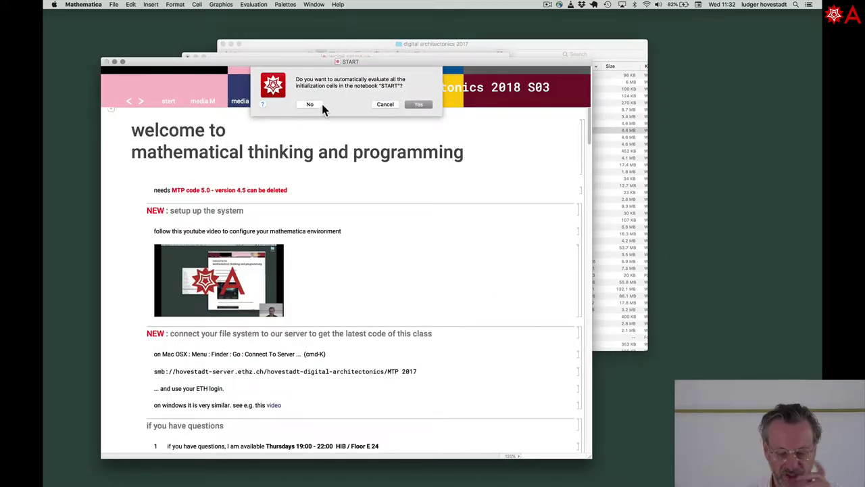
# - Decline the startup prompt, then evaluate initialization cells with MTPLibrary as the library folder
pyautogui.click(314, 104)
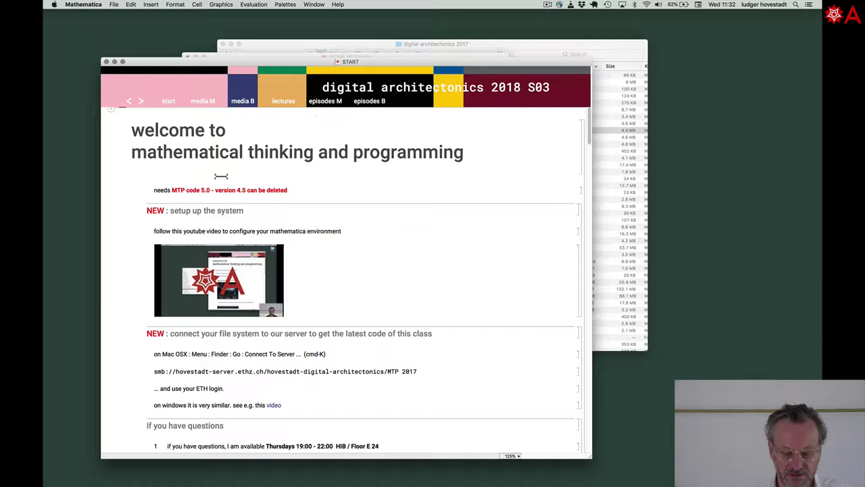
pyautogui.click(205, 100)
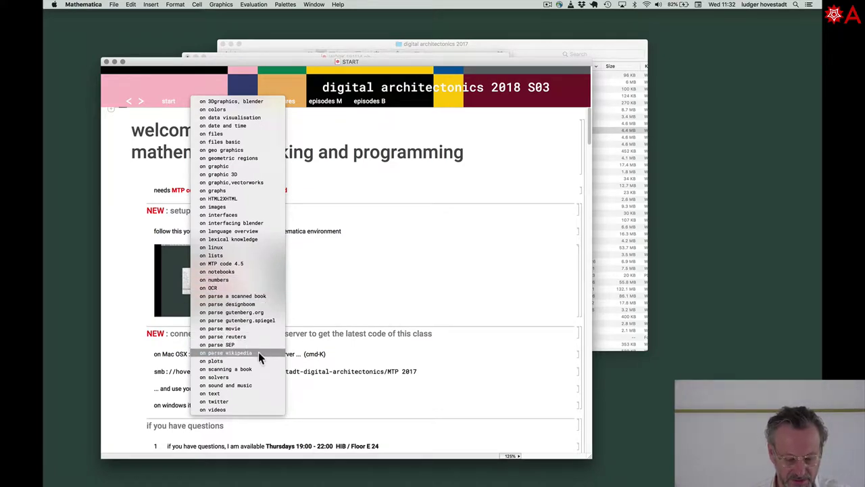
pyautogui.click(312, 303)
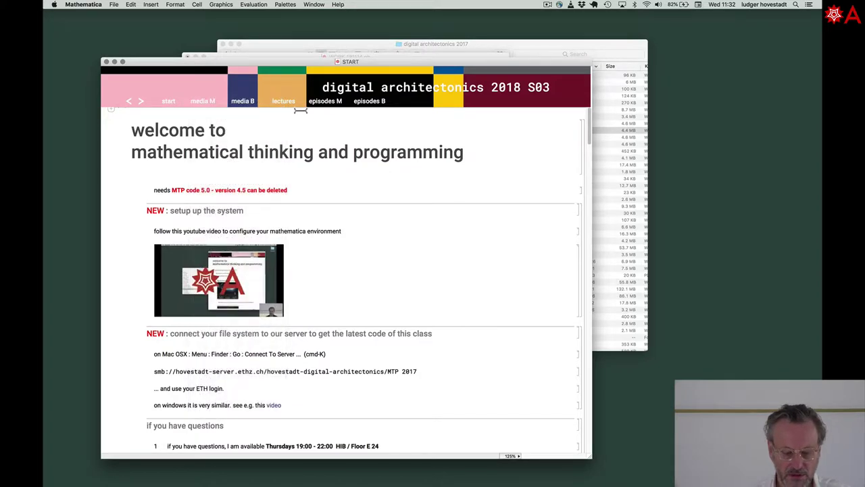
pyautogui.click(259, 5)
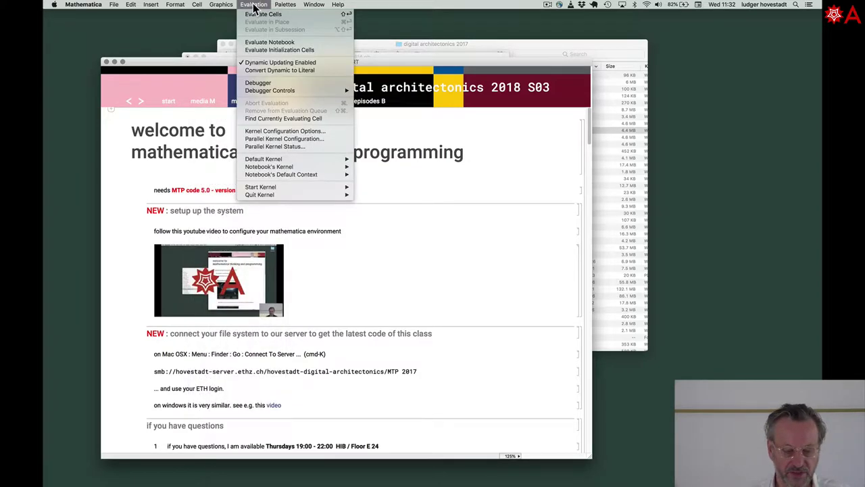
pyautogui.click(259, 49)
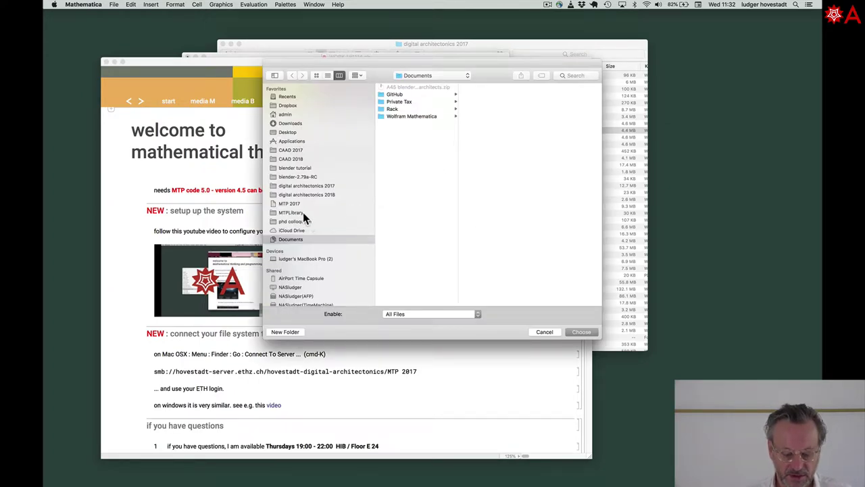
pyautogui.click(302, 213)
pyautogui.click(580, 331)
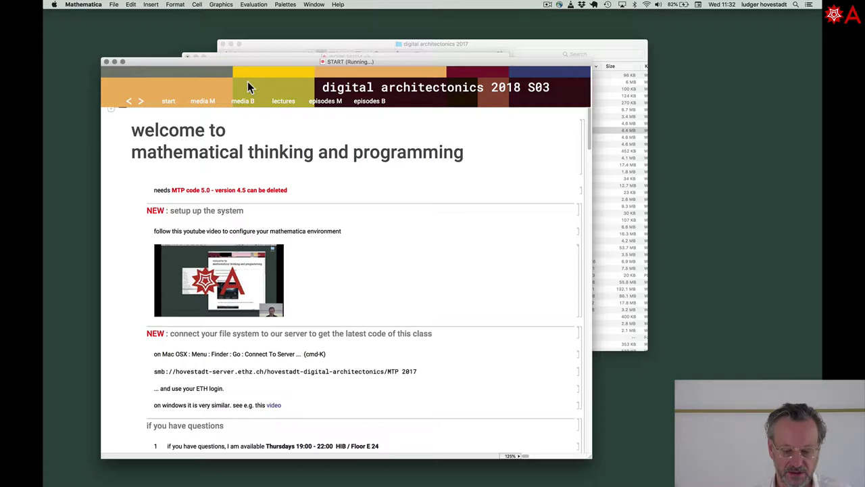
# - Go to the on parse audio page from the course topic list
pyautogui.click(186, 93)
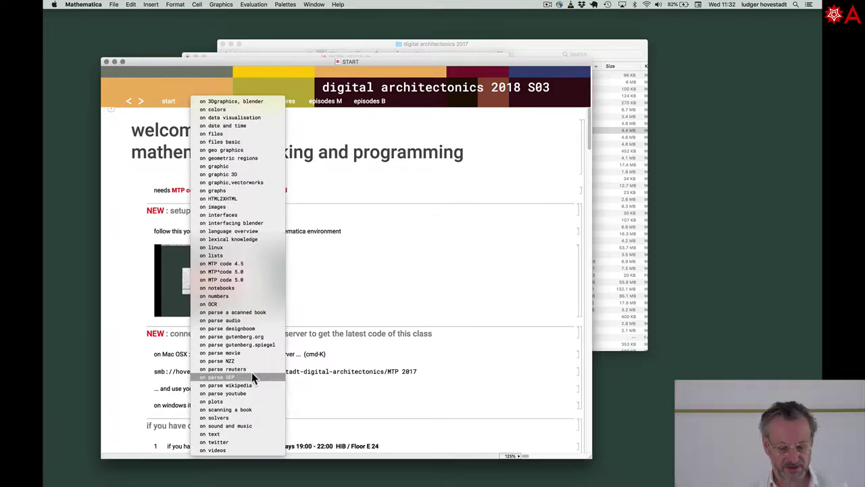
pyautogui.click(239, 319)
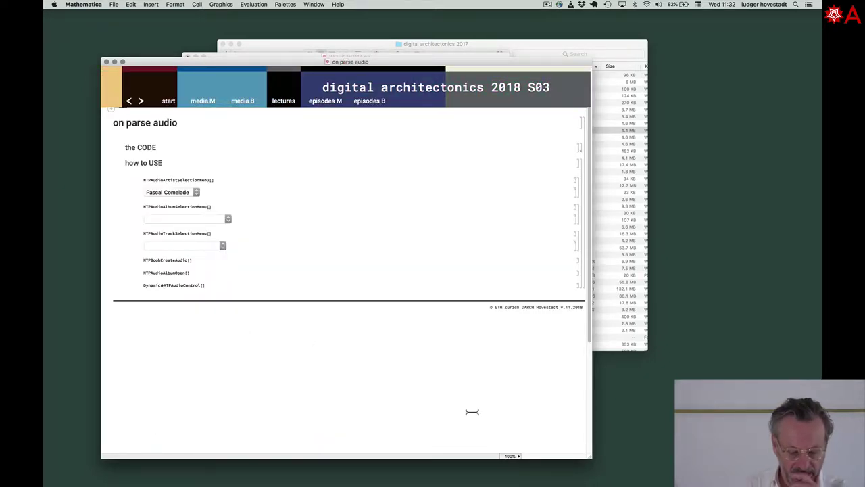
pyautogui.moveTo(224, 478)
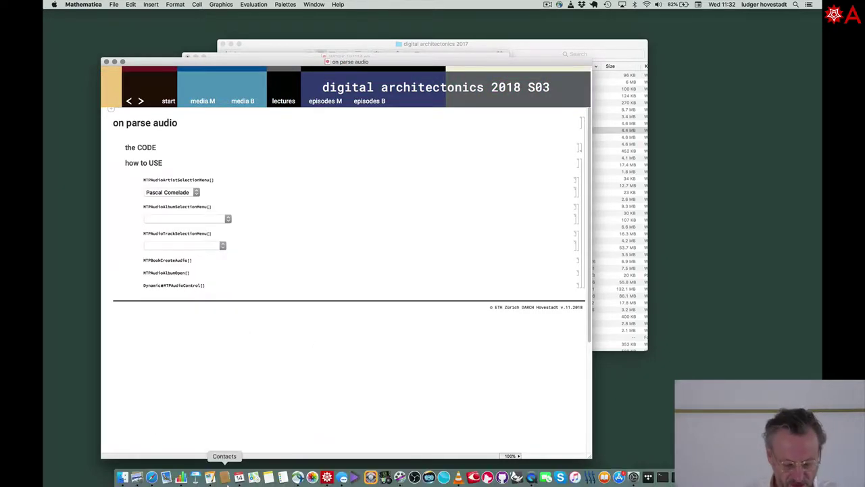
# - In Finder, browse MTPLibrary > music > Daniel Johnston
pyautogui.click(123, 477)
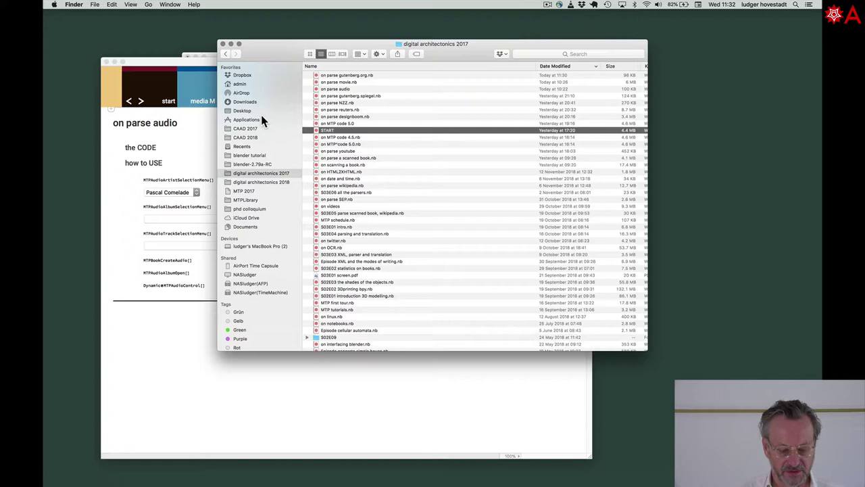
pyautogui.click(247, 200)
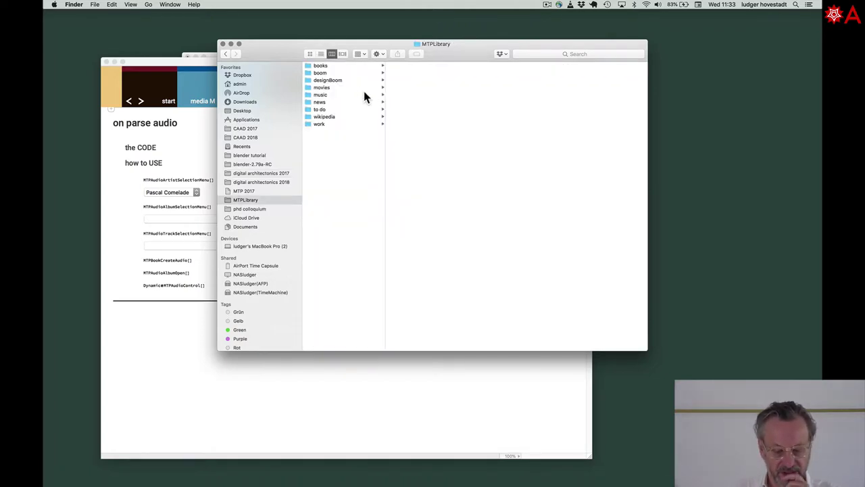
pyautogui.click(334, 95)
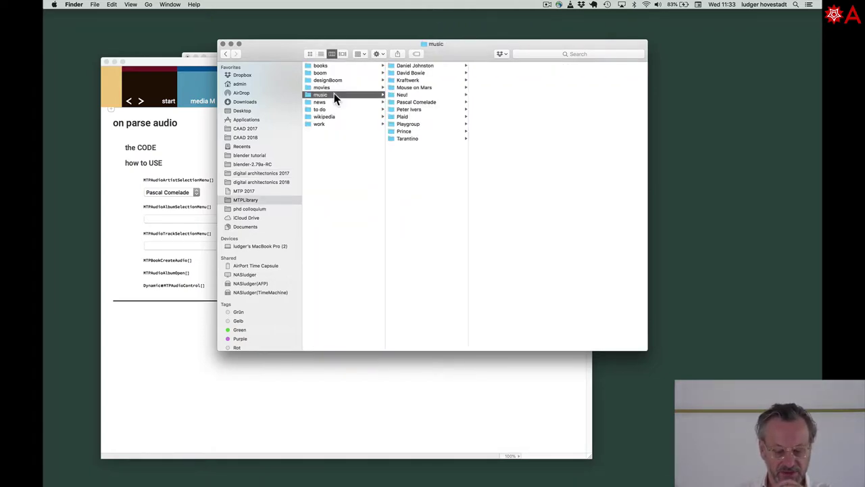
pyautogui.click(406, 65)
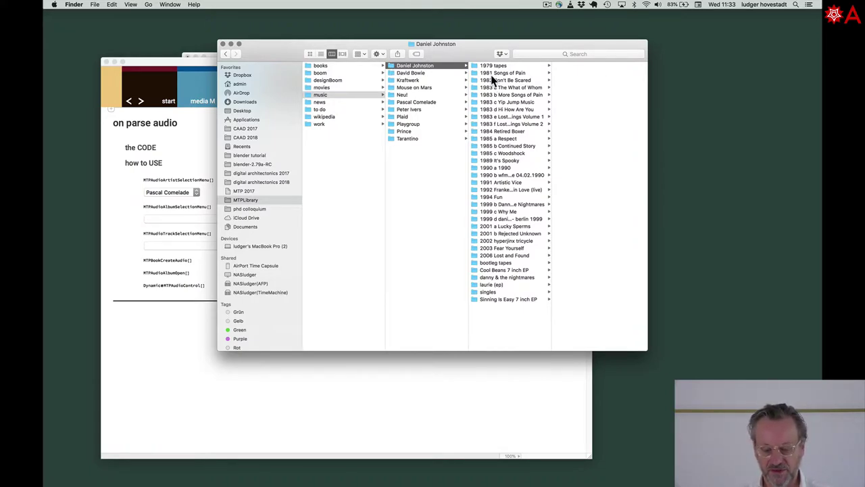
# - Open the 1979 tapes album folder to view its mp3s, .meta, .nb and notes.txt
pyautogui.click(473, 65)
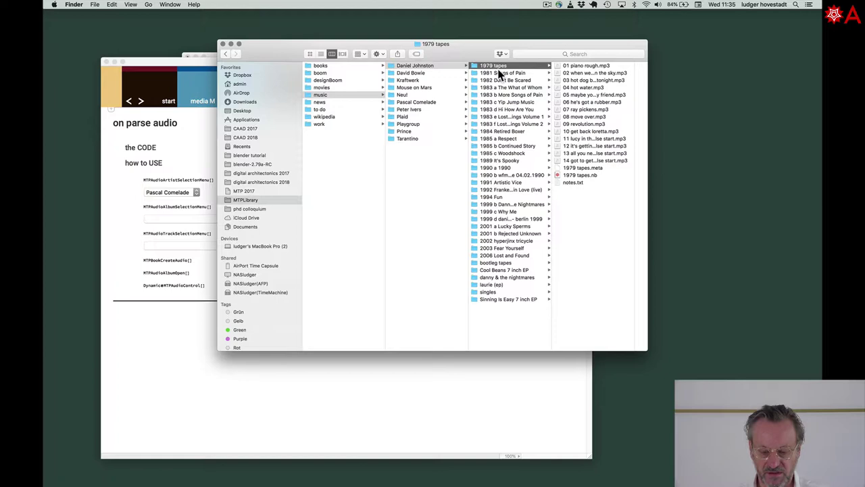
pyautogui.click(558, 167)
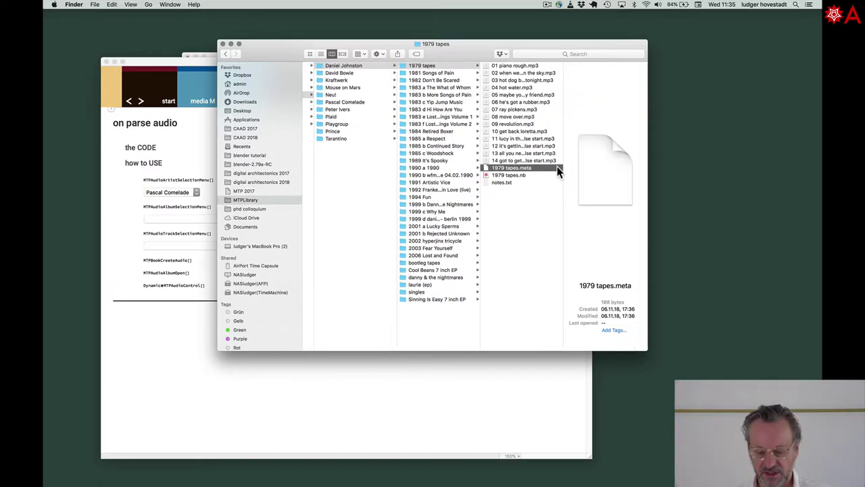
pyautogui.click(508, 175)
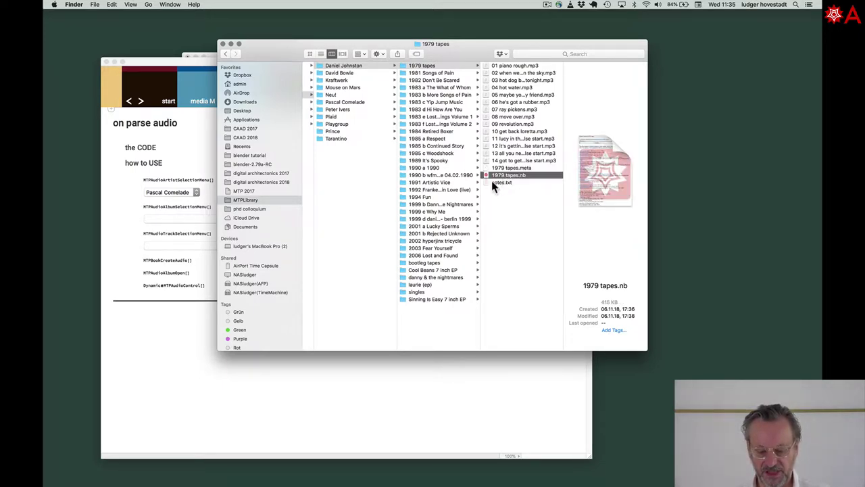
pyautogui.click(490, 184)
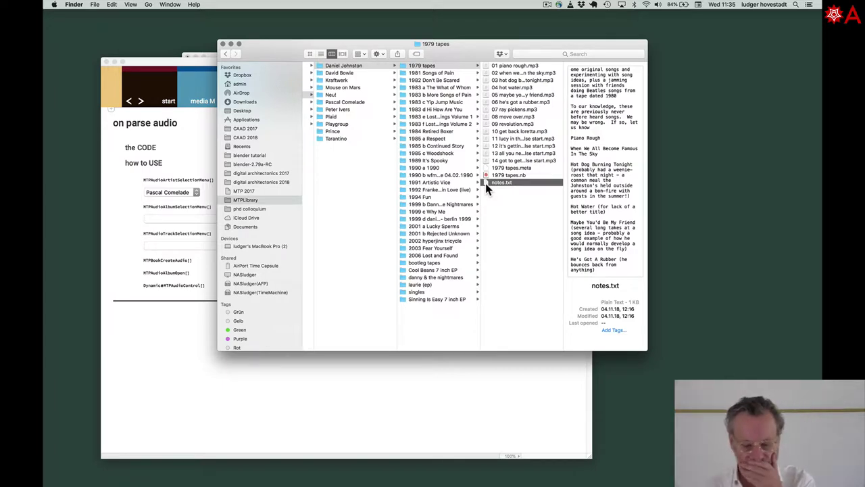
pyautogui.click(489, 176)
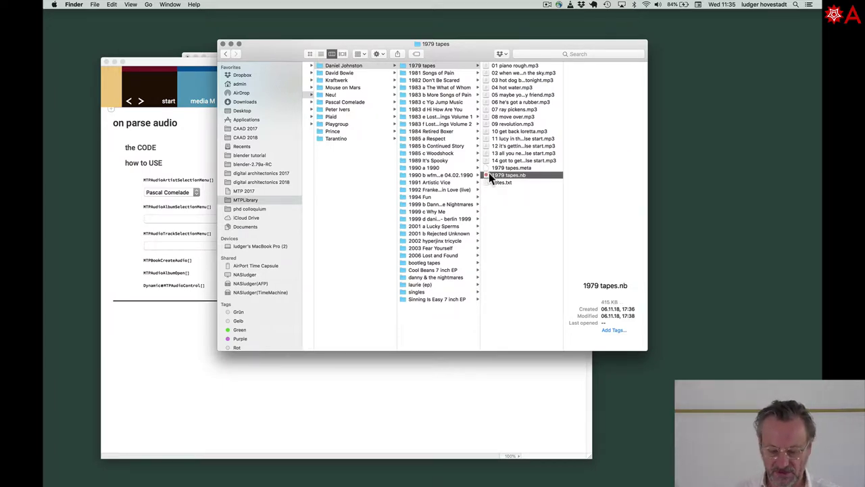
pyautogui.click(488, 168)
pyautogui.click(488, 175)
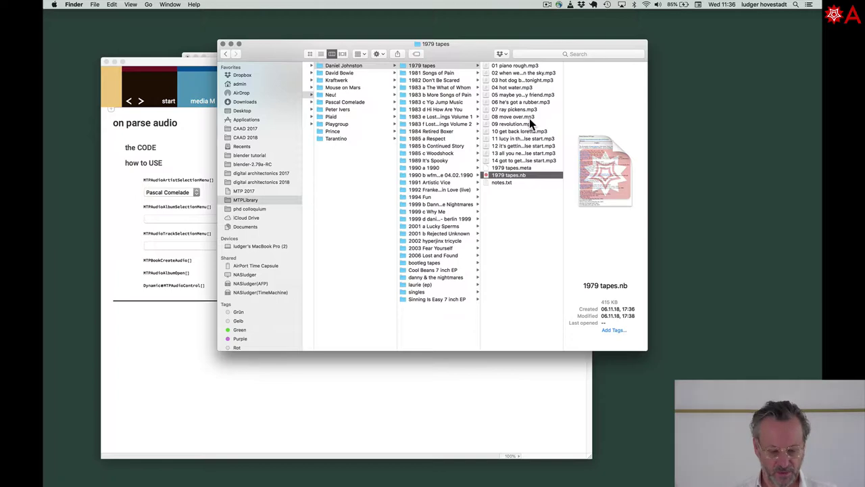
# - Back in Mathematica, change the on parse audio artist from Pascal Comelade to Mouse on Mars
pyautogui.press('super+h')
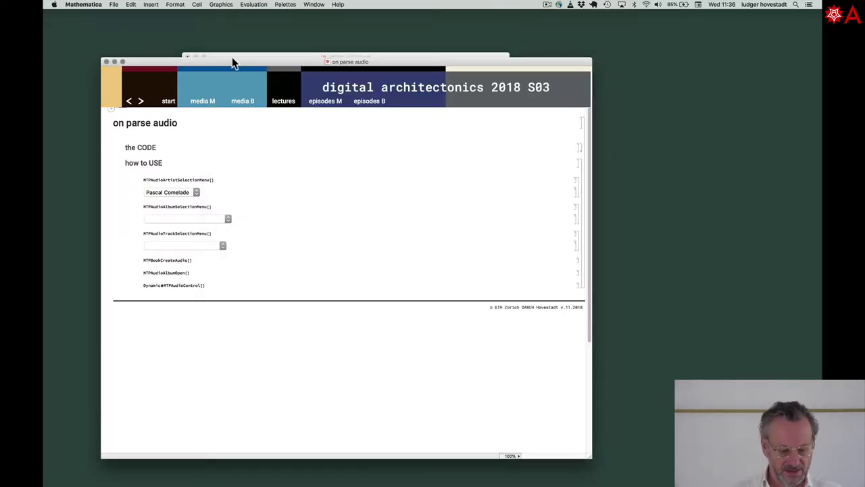
pyautogui.moveTo(207, 64); pyautogui.dragTo(354, 41)
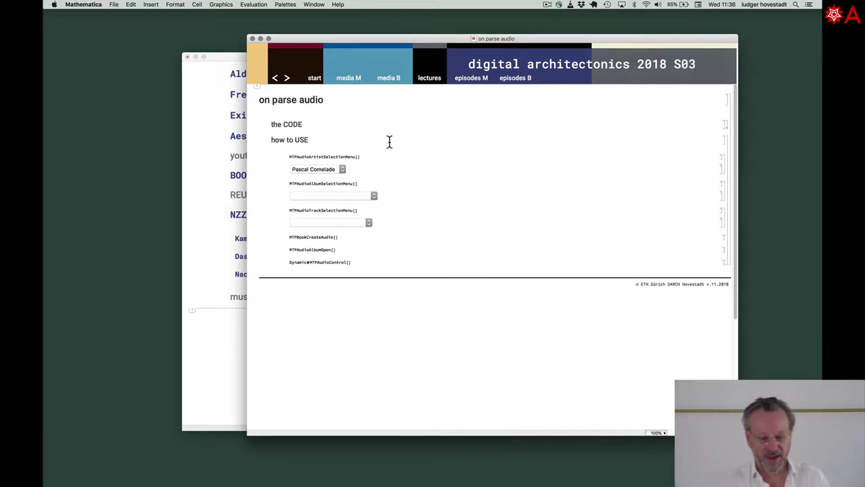
pyautogui.click(342, 170)
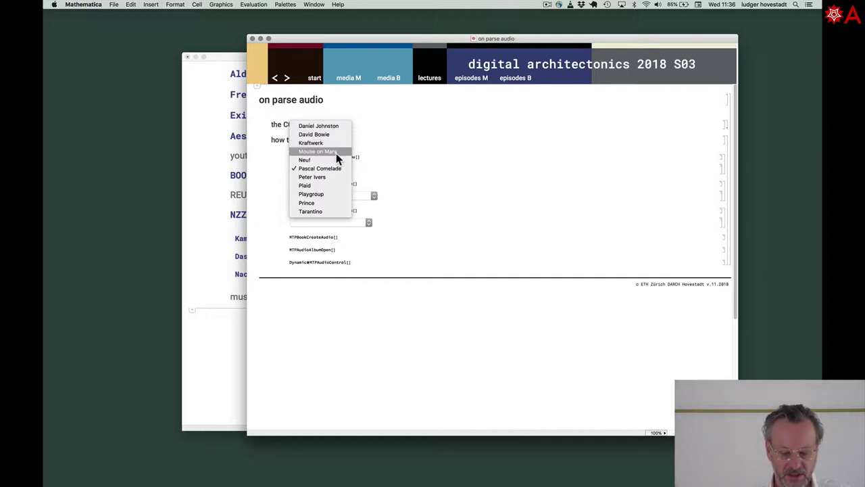
pyautogui.click(336, 153)
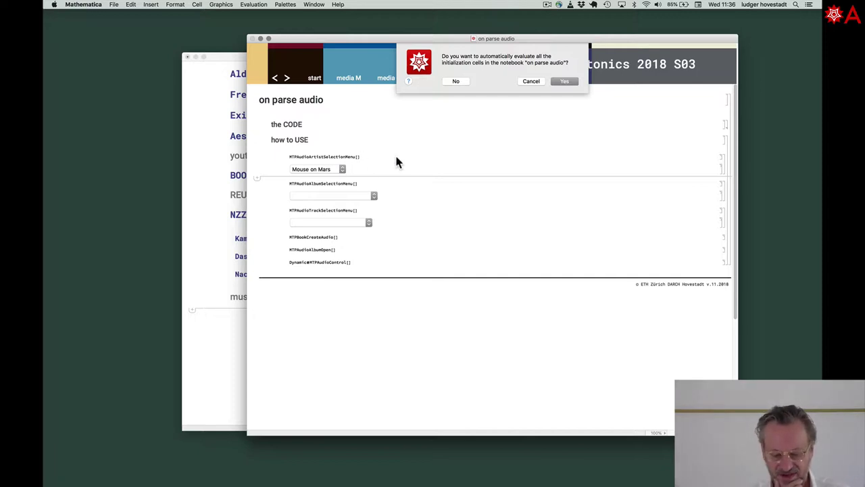
# - Confirm evaluation, keep Mouse on Mars, and choose Iaora Tahiti as the album
pyautogui.click(565, 81)
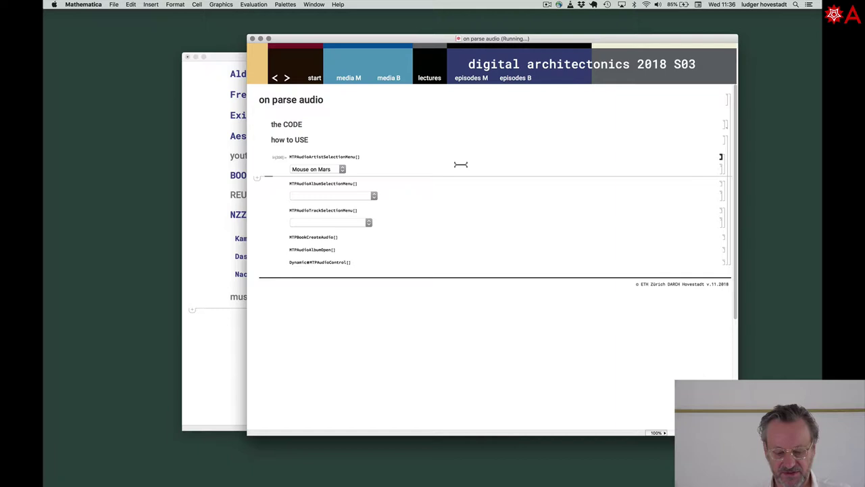
pyautogui.click(336, 172)
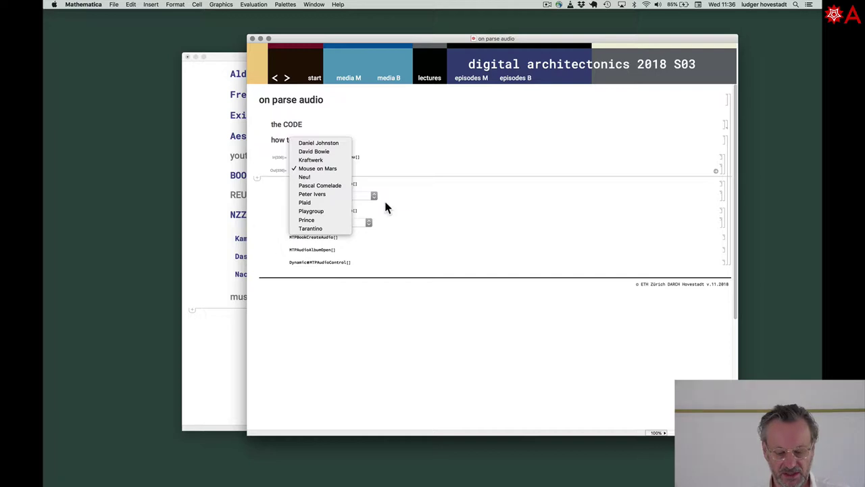
pyautogui.click(338, 168)
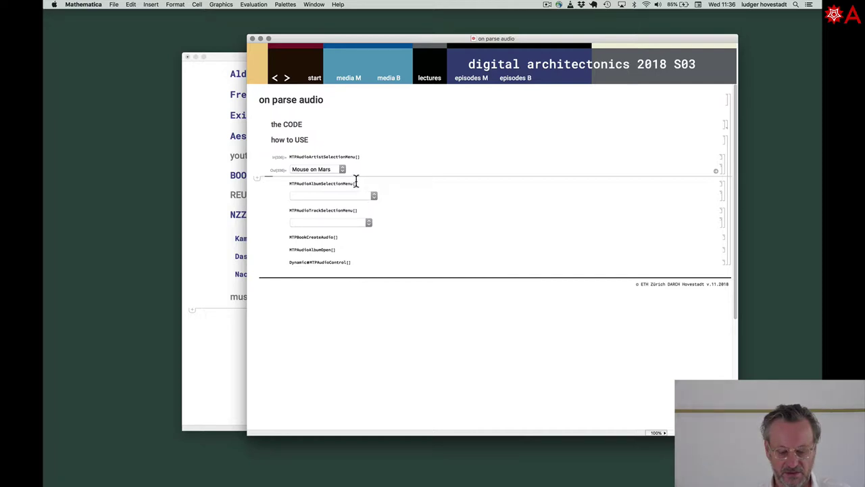
pyautogui.click(358, 182)
pyautogui.hotkey('shift', 'Return')
pyautogui.click(348, 198)
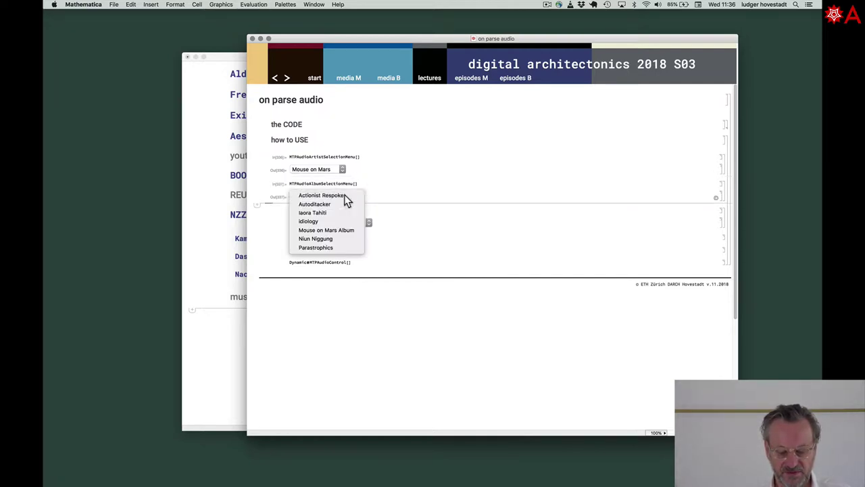
pyautogui.click(346, 213)
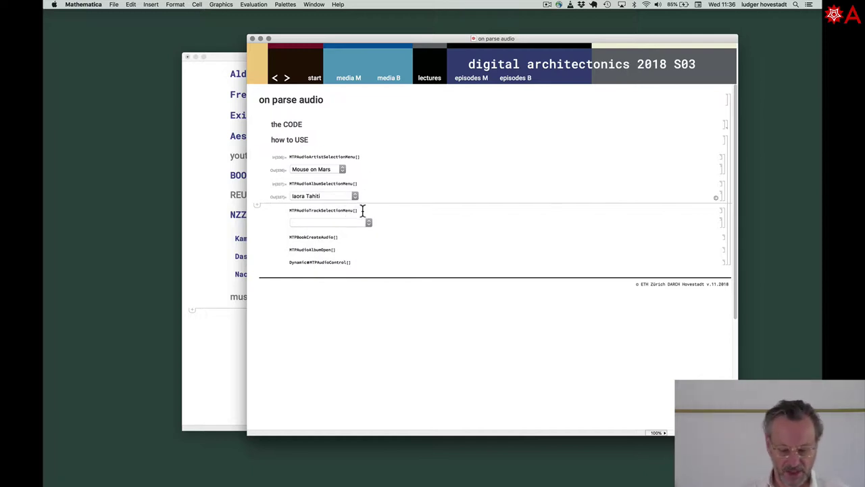
# - Evaluate the track menu, leave it empty, and switch to Finder
pyautogui.click(362, 211)
pyautogui.hotkey('shift', 'Return')
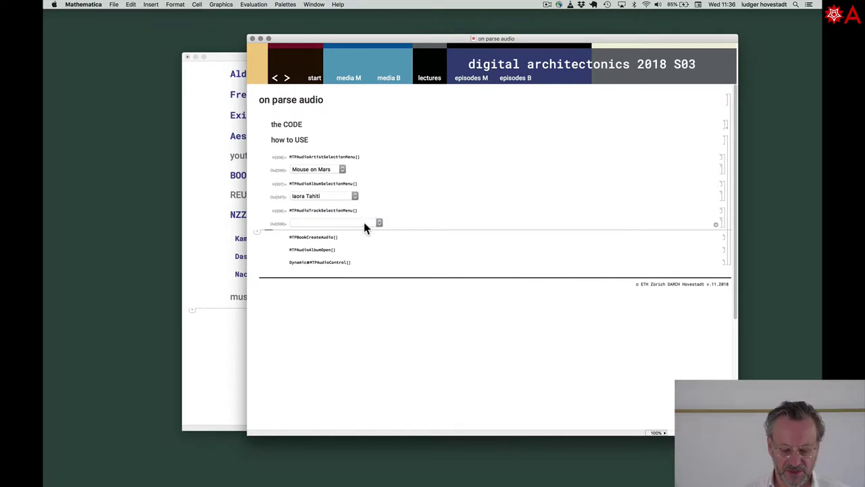
pyautogui.click(363, 221)
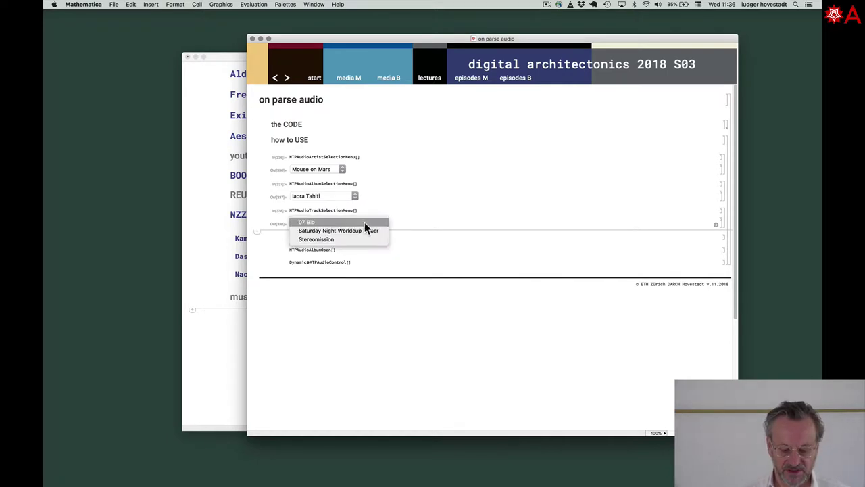
pyautogui.click(419, 204)
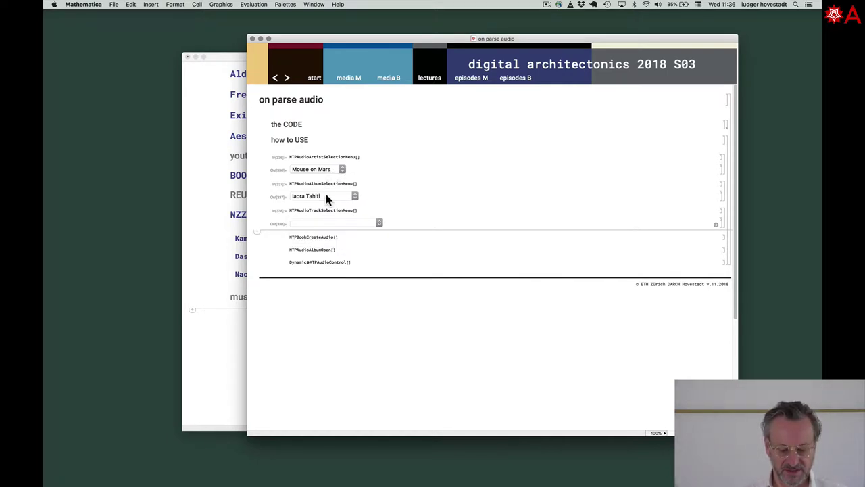
pyautogui.press('super+Tab')
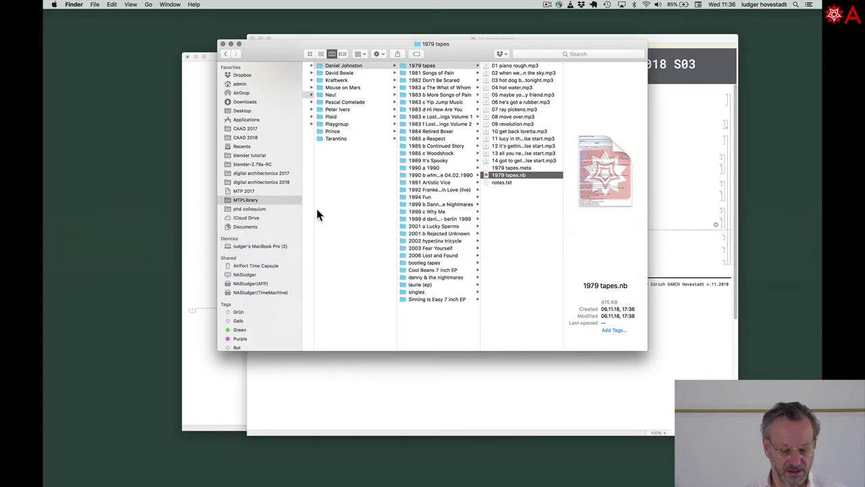
# - Delete Iaora Tahiti.nb, .meta and .txt from the Mouse on Mars > Iaora Tahiti folder
pyautogui.click(341, 87)
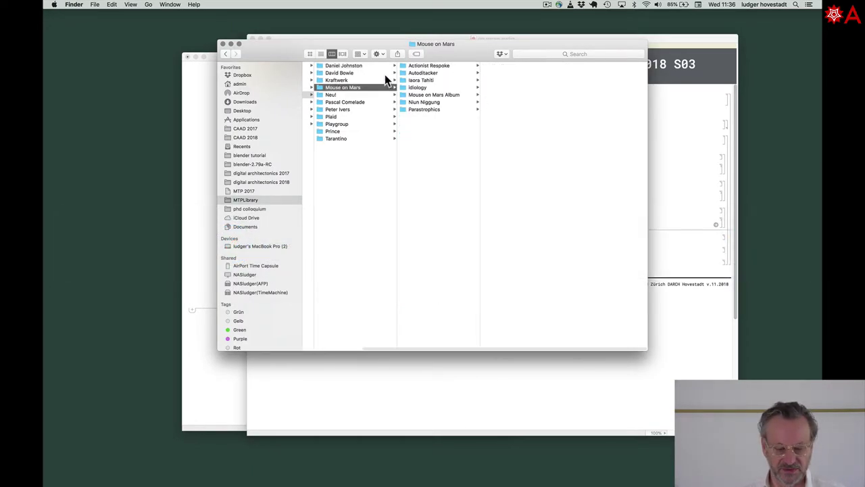
pyautogui.click(438, 81)
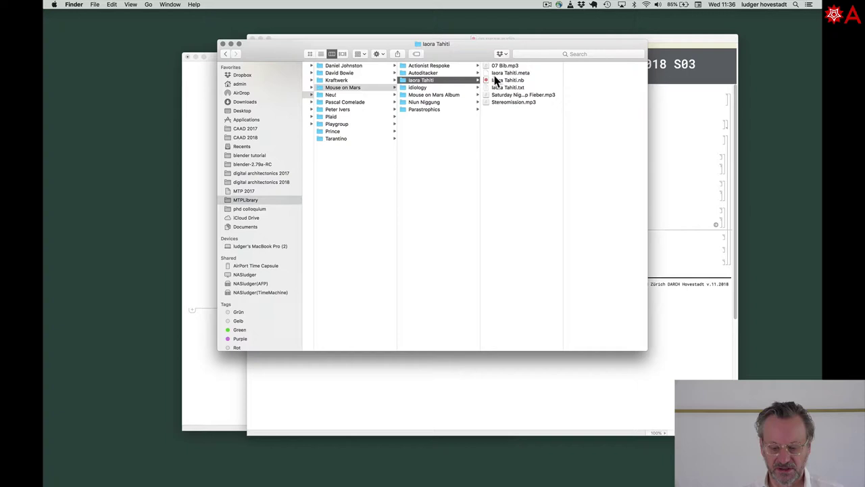
pyautogui.click(507, 79)
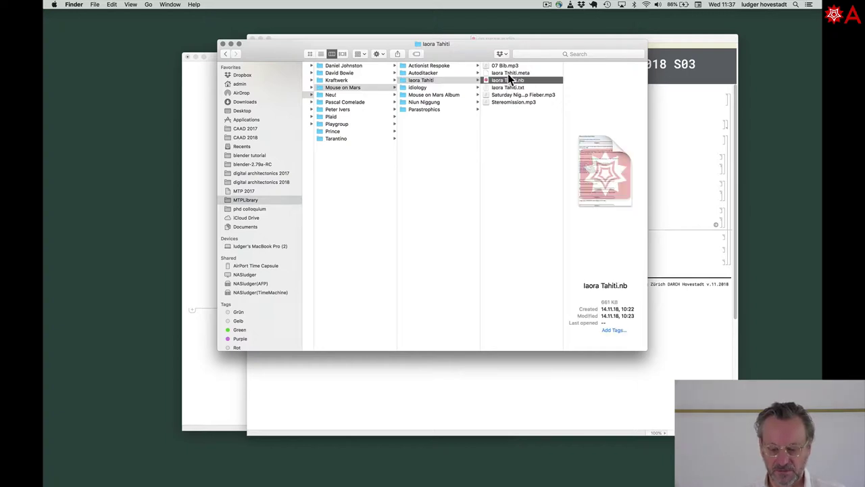
pyautogui.keyDown('shift'); pyautogui.click(507, 73); pyautogui.keyUp('shift')
pyautogui.press('super+BackSpace')
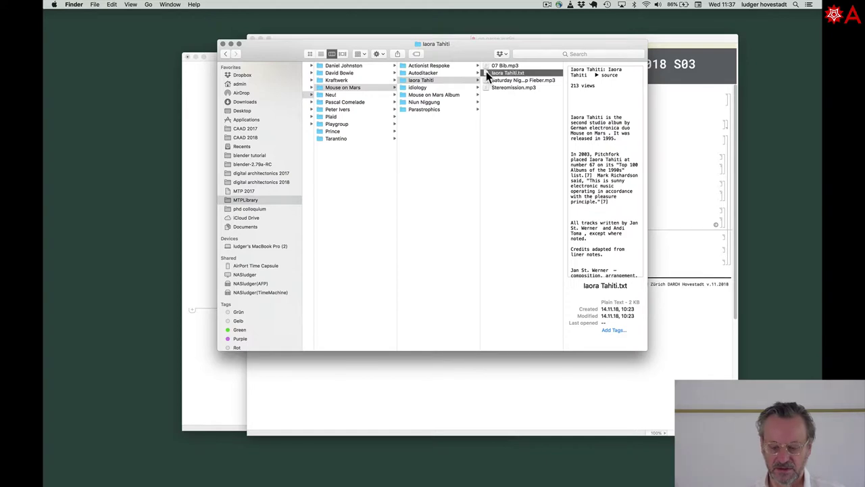
pyautogui.press('super+BackSpace')
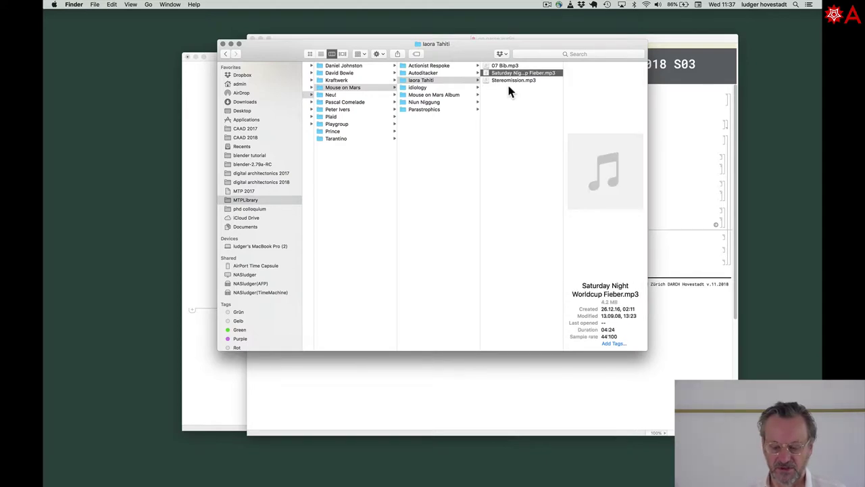
# - In on parse audio, choose Saturday Night Worldcup Fieber as the track
pyautogui.click(385, 392)
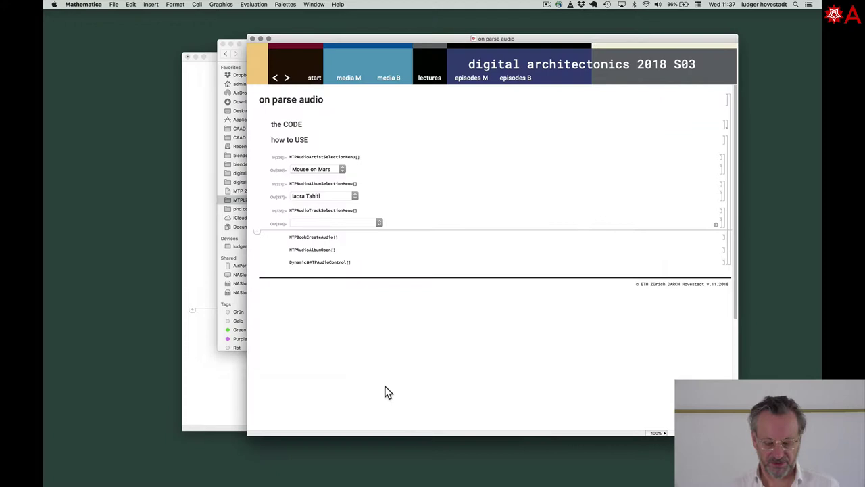
pyautogui.click(337, 222)
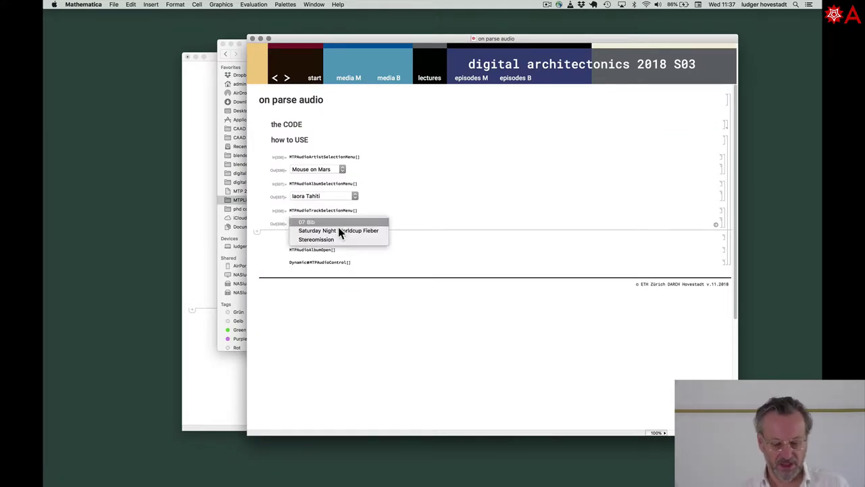
pyautogui.click(338, 231)
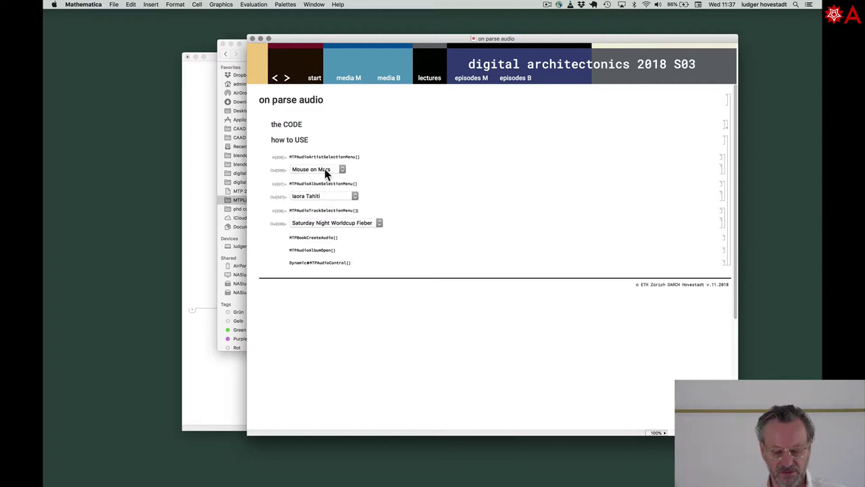
# - Run MTPBookCreateAudio[] to build Iaora Tahiti.nb and expand its Wikipedia section
pyautogui.click(340, 238)
pyautogui.hotkey('shift', 'Return')
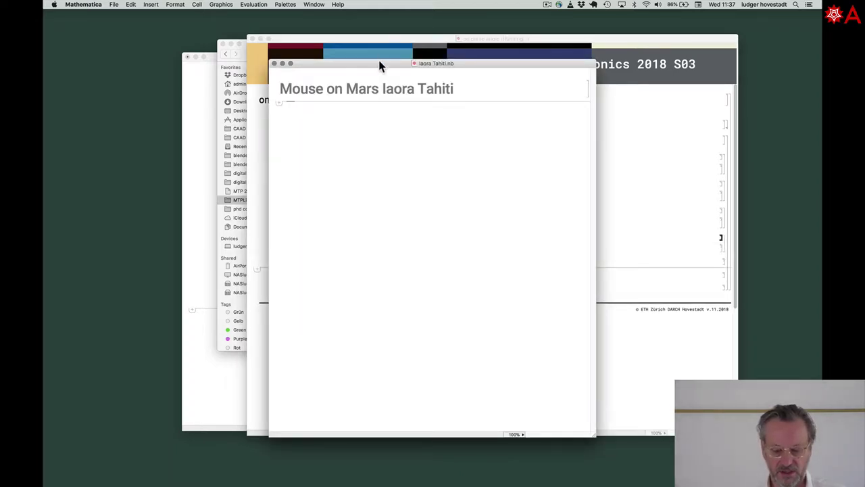
pyautogui.moveTo(380, 64); pyautogui.dragTo(567, 52)
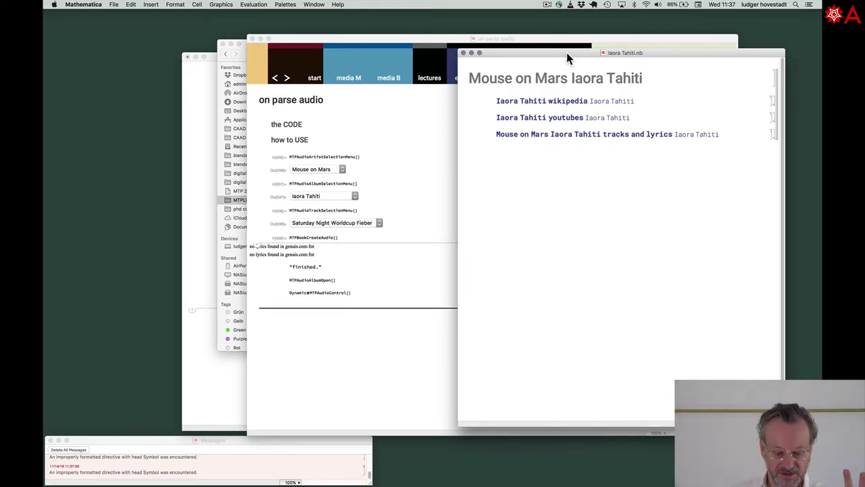
pyautogui.click(637, 136)
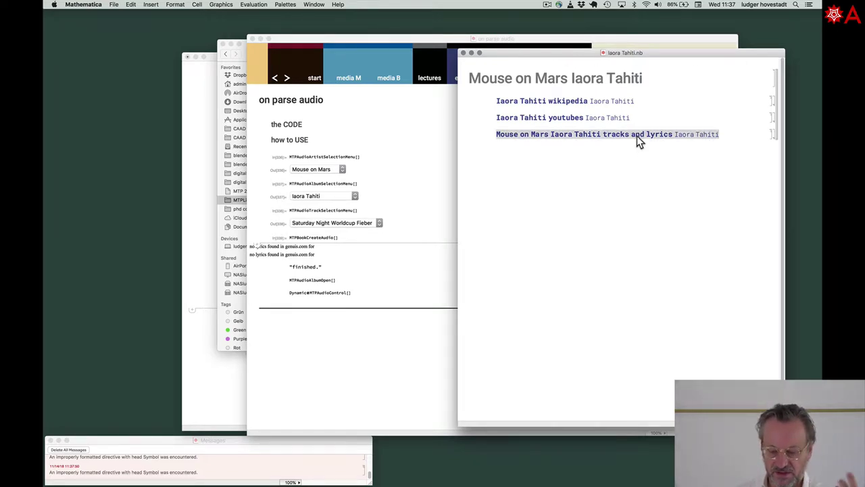
pyautogui.click(614, 100)
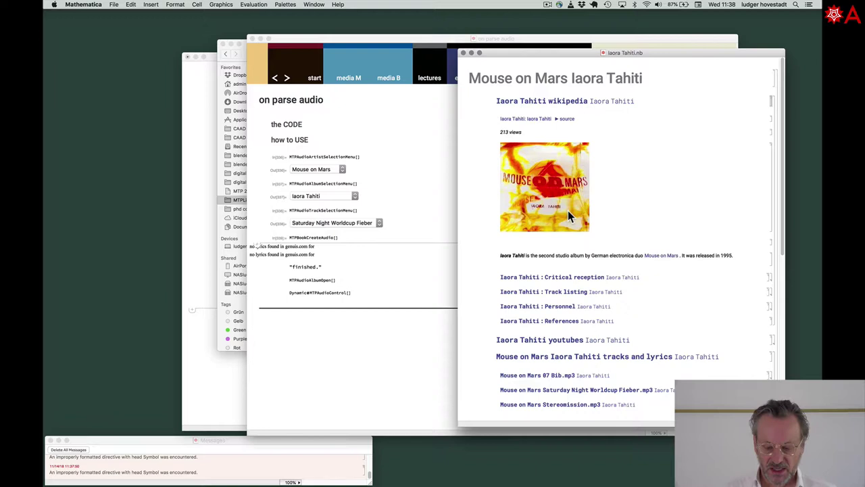
# - Expand the Critical reception, Track listing and Personnel sections of the Iaora Tahiti notebook
pyautogui.scroll(-5, 581, 341)
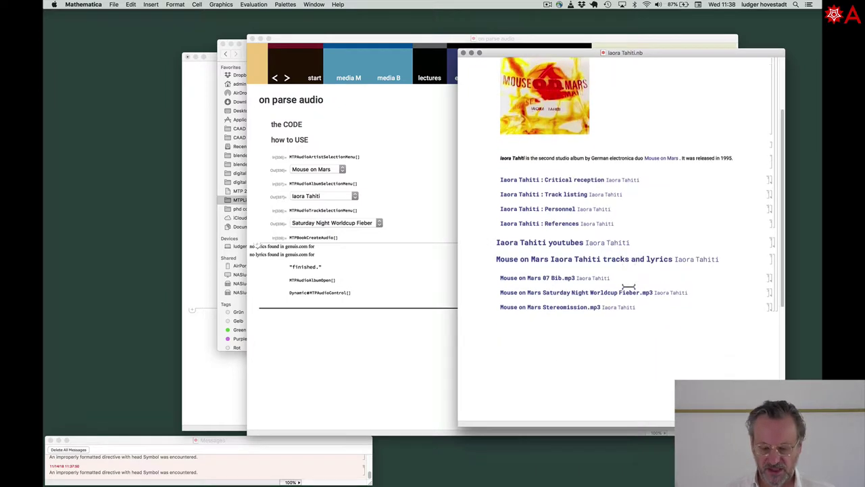
pyautogui.scroll(4, 590, 238)
pyautogui.click(589, 238)
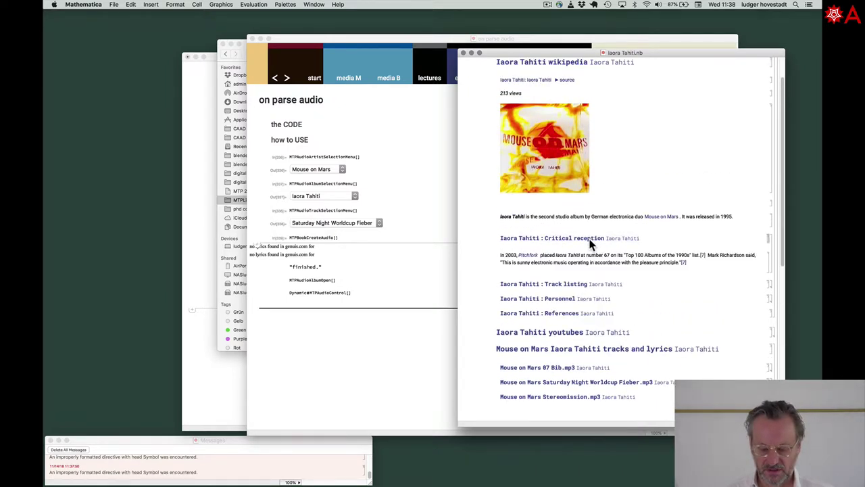
pyautogui.click(577, 284)
pyautogui.scroll(-6, 577, 284)
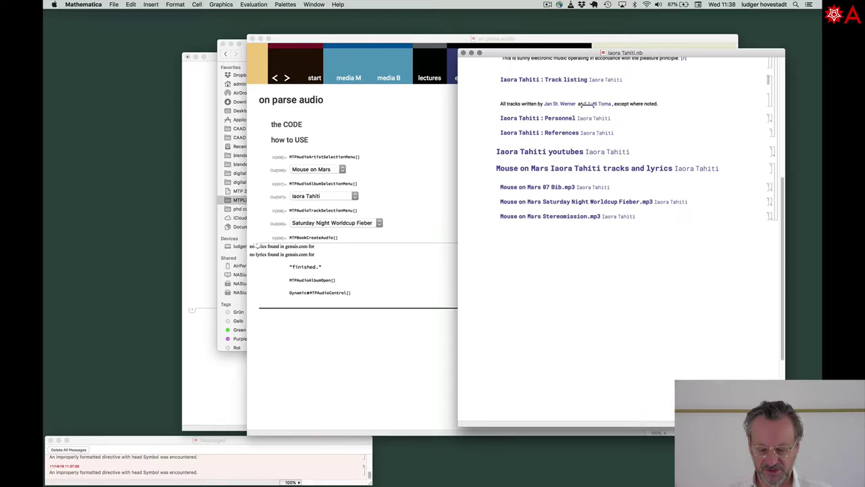
pyautogui.click(570, 118)
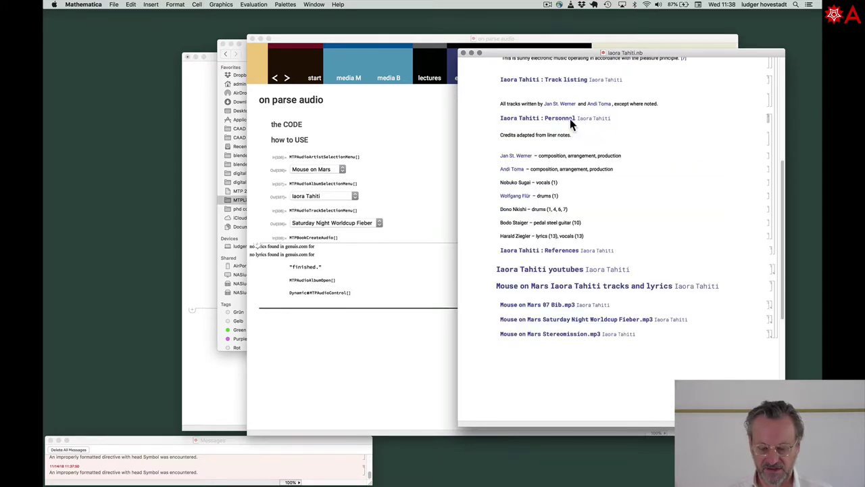
pyautogui.click(581, 250)
pyautogui.scroll(8, 582, 249)
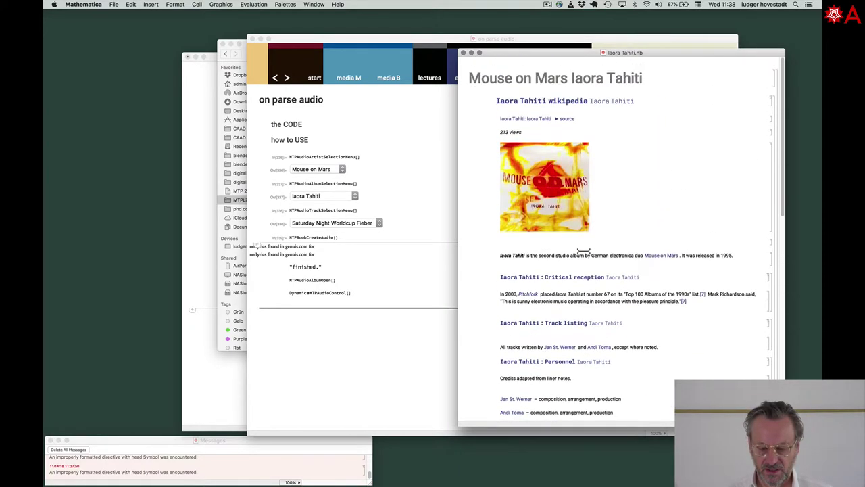
pyautogui.scroll(-15, 583, 251)
pyautogui.scroll(3, 581, 253)
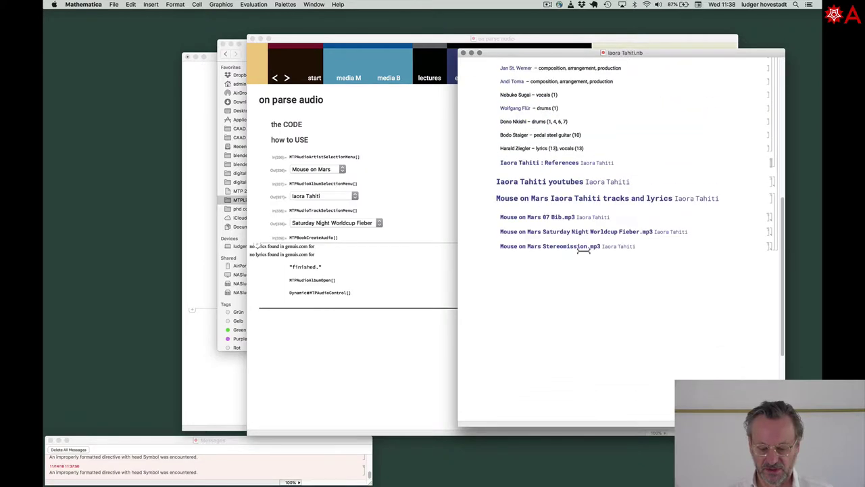
# - Expand the youtube links and the Gocard, Schlecktron and Schunkel entries to show their thumbnails
pyautogui.click(570, 188)
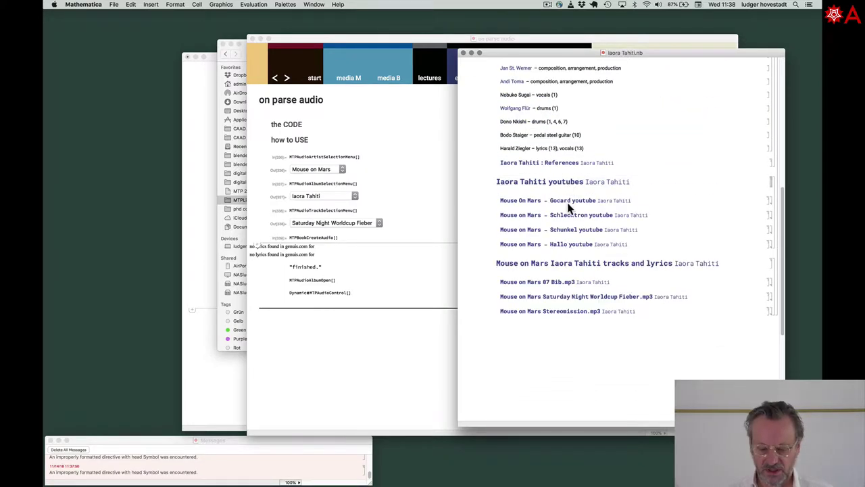
pyautogui.click(568, 200)
pyautogui.scroll(-2, 568, 199)
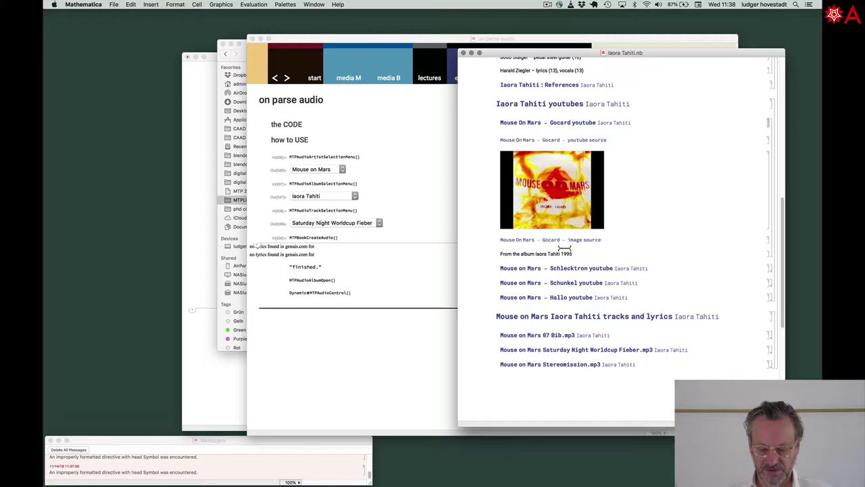
pyautogui.click(567, 265)
pyautogui.scroll(-5, 567, 265)
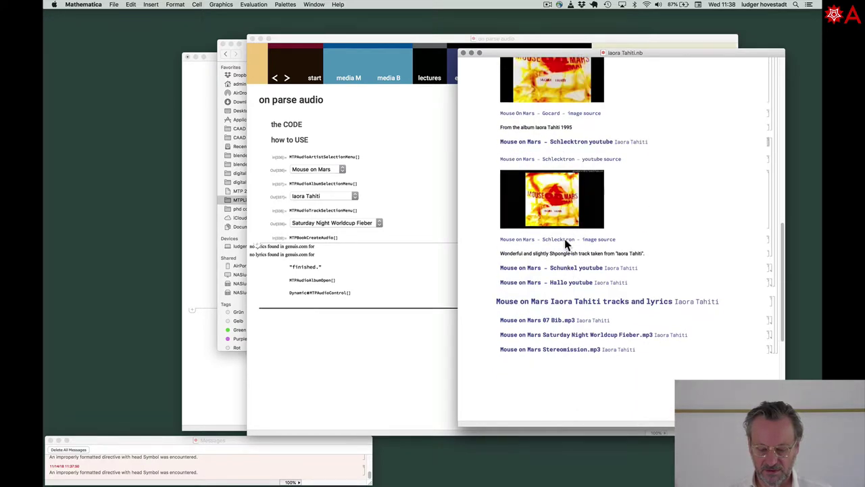
pyautogui.click(568, 267)
pyautogui.scroll(-5, 568, 267)
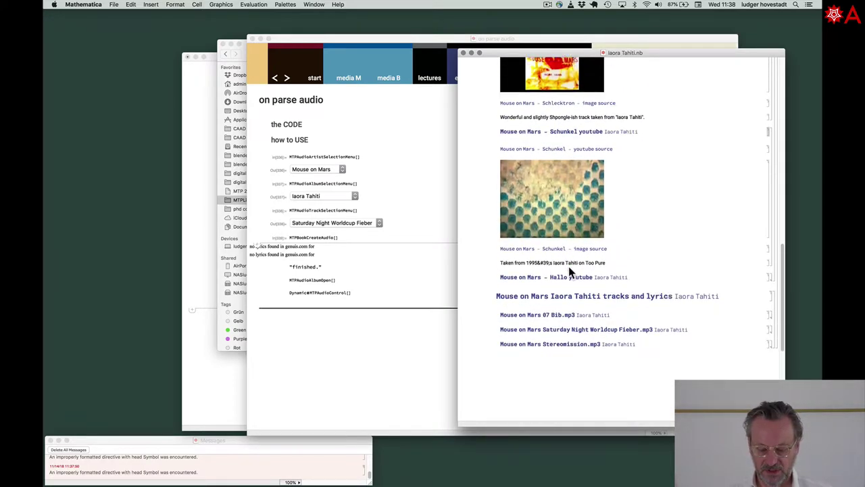
pyautogui.scroll(-2, 568, 267)
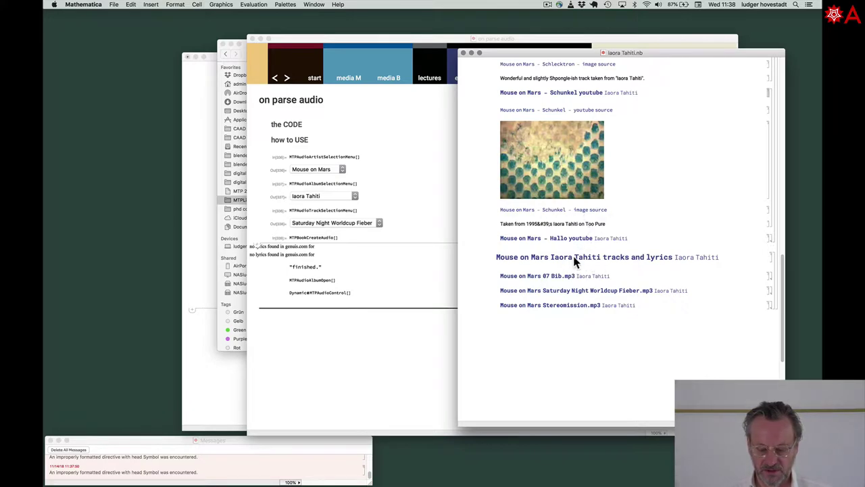
pyautogui.scroll(15, 636, 229)
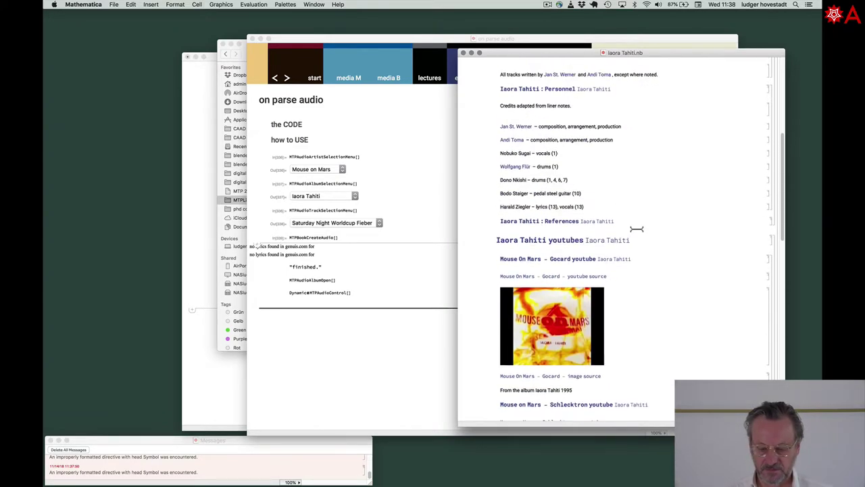
pyautogui.scroll(10, 636, 228)
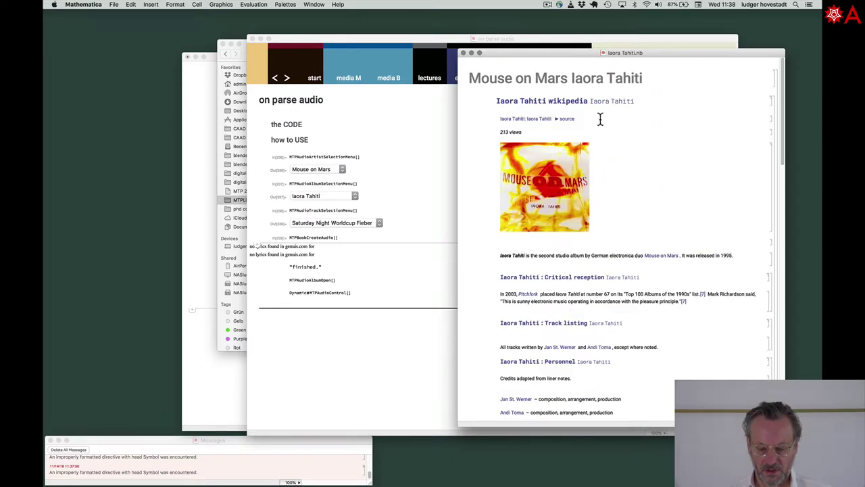
# - Collapse the wikipedia and youtubes sections and reopen the tracks and lyrics section
pyautogui.click(593, 100)
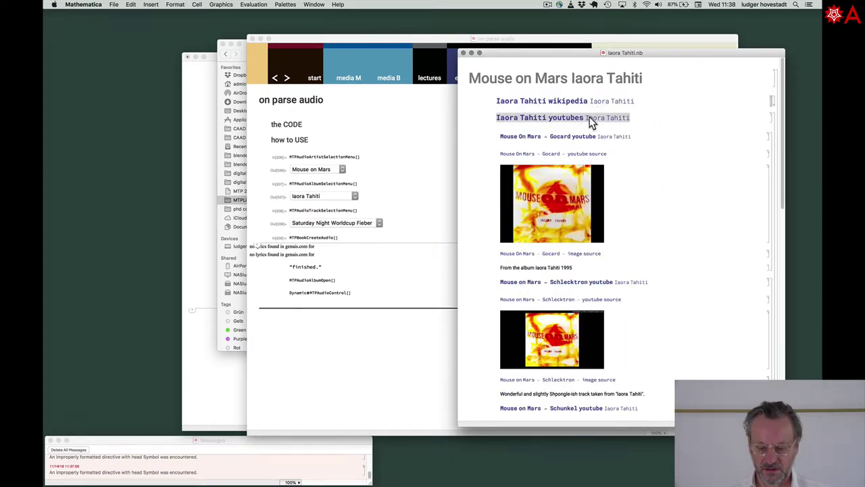
pyautogui.click(589, 117)
pyautogui.click(589, 134)
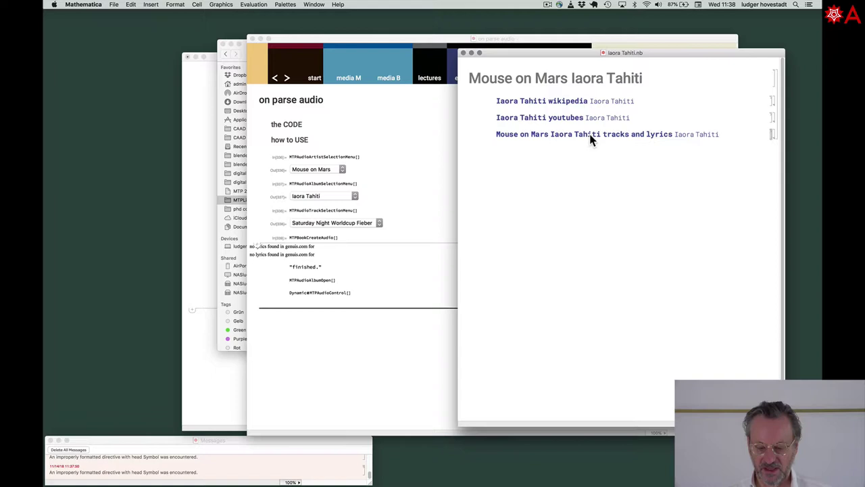
pyautogui.click(589, 133)
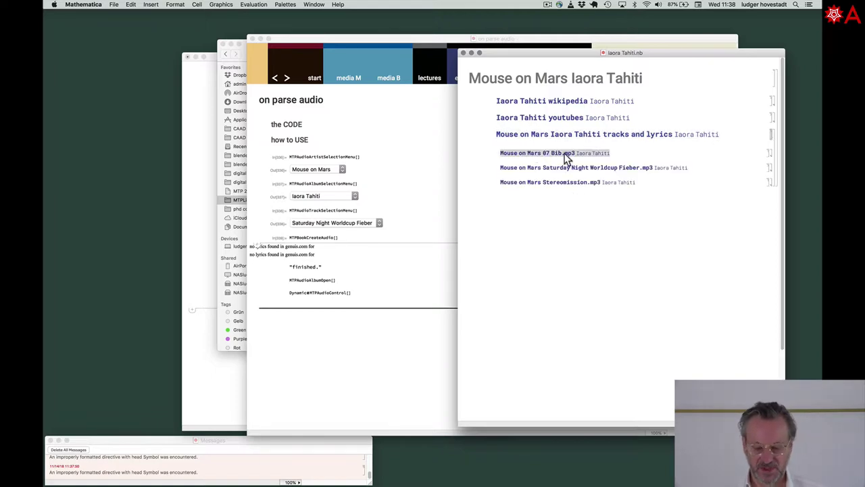
# - Insert and play an audio player for 07 Bib.mp3, then select its cell
pyautogui.click(567, 155)
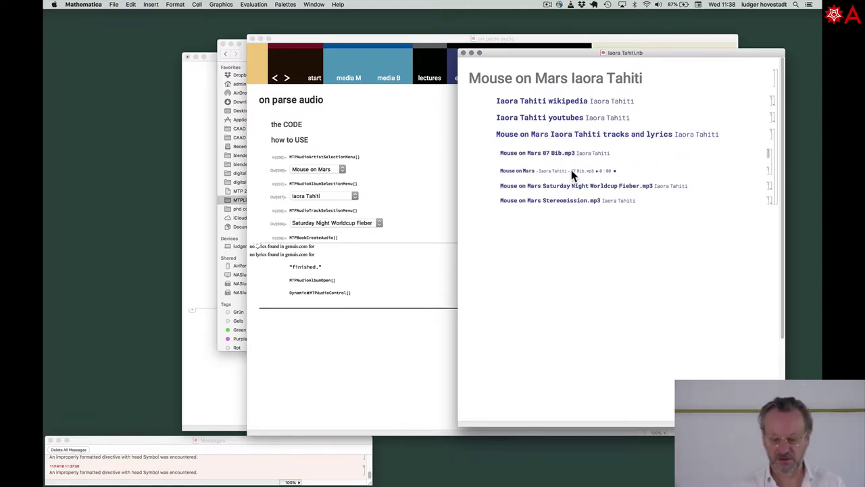
pyautogui.click(571, 173)
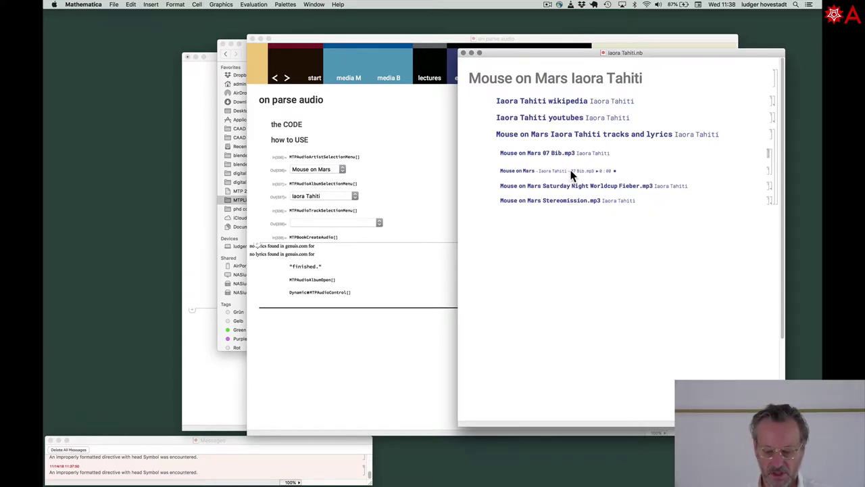
pyautogui.click(622, 170)
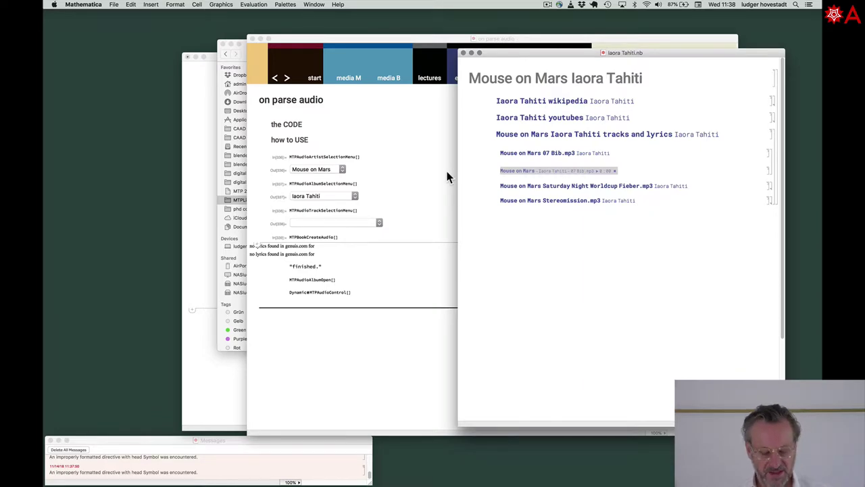
pyautogui.hotkey('ctrl', 'Up')
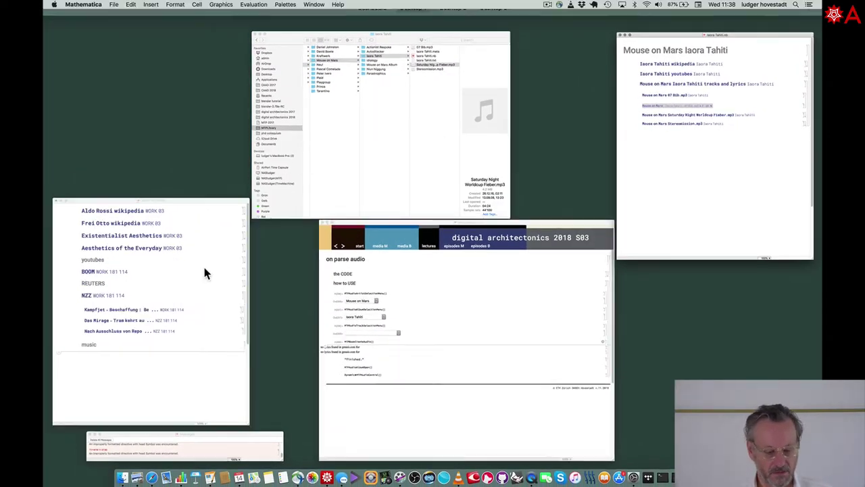
# - Paste the 07 Bib.mp3 player under music in WORK 181114, then preview the Worldcup Fieber and Stereomission players
pyautogui.click(205, 273)
pyautogui.press('super+v')
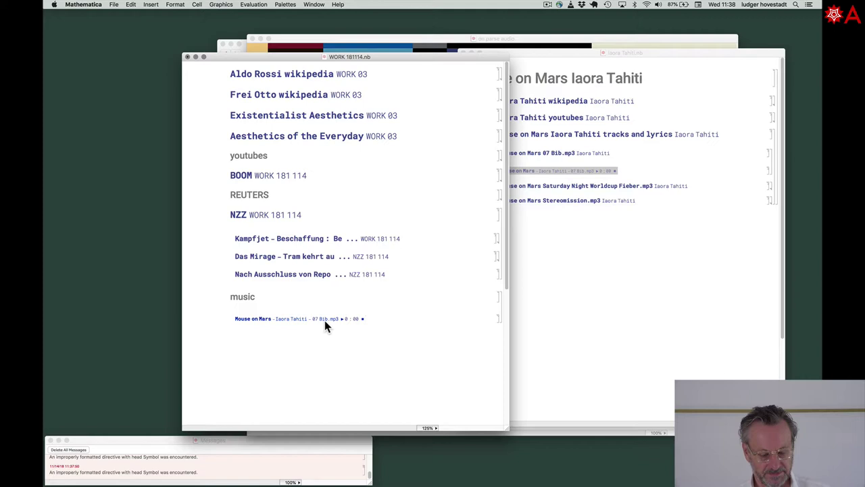
pyautogui.click(682, 275)
pyautogui.click(598, 179)
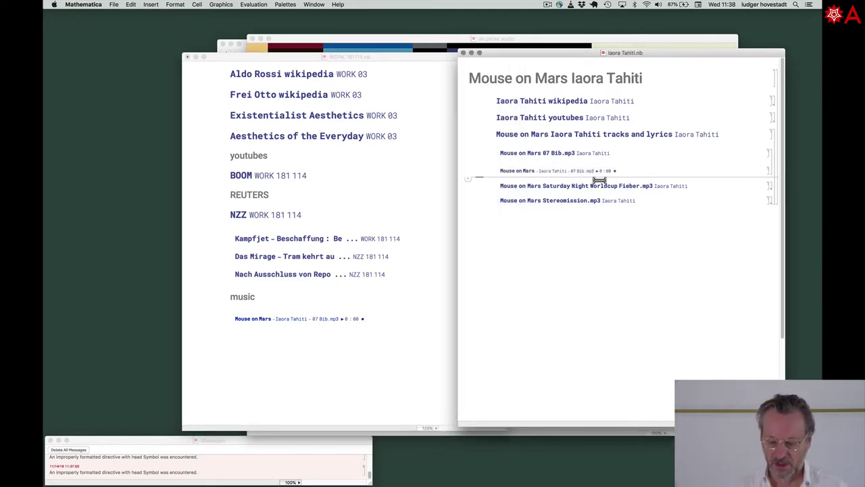
pyautogui.click(600, 186)
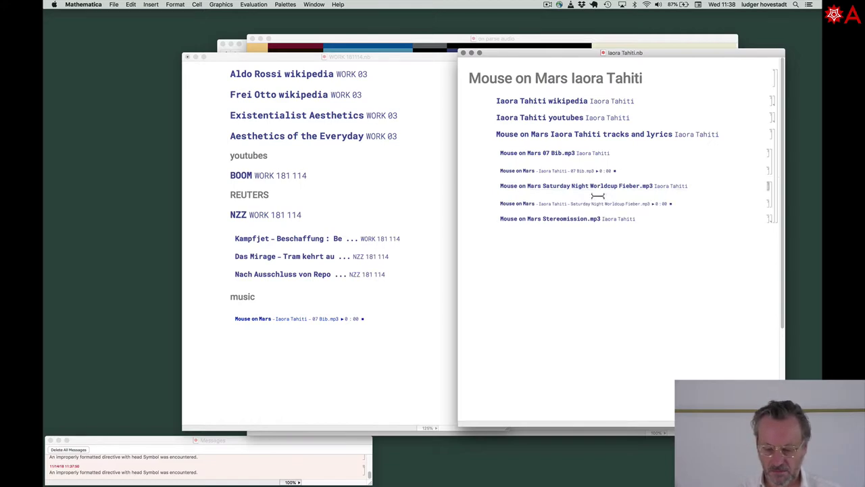
pyautogui.click(612, 218)
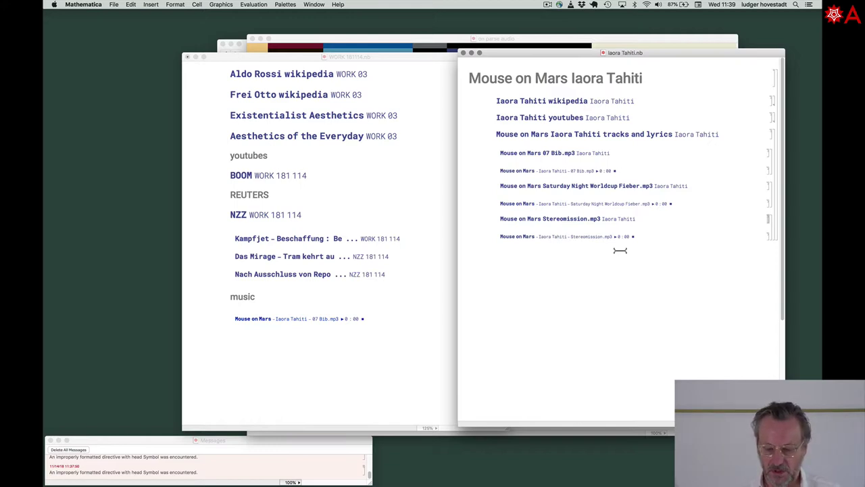
# - Copy the Saturday Night Worldcup Fieber.mp3 track line into WORK 181114's music section
pyautogui.click(362, 324)
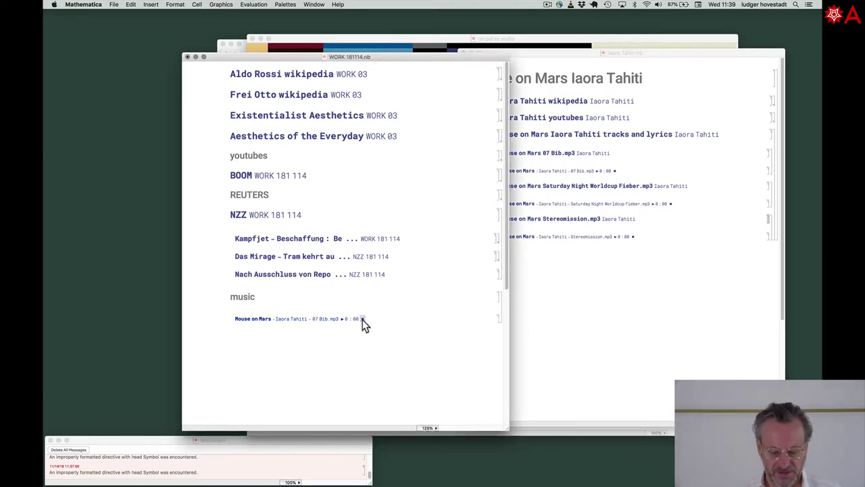
pyautogui.click(579, 319)
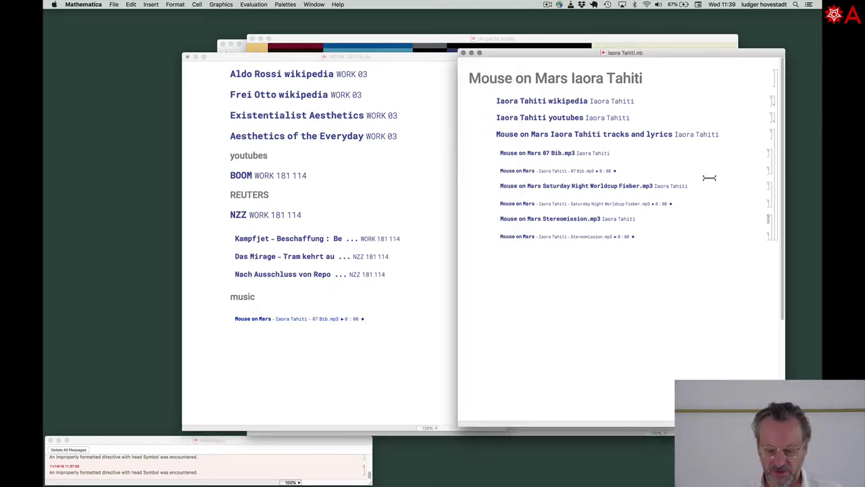
pyautogui.moveTo(701, 186); pyautogui.dragTo(501, 185)
pyautogui.press('super+c')
pyautogui.click(284, 326)
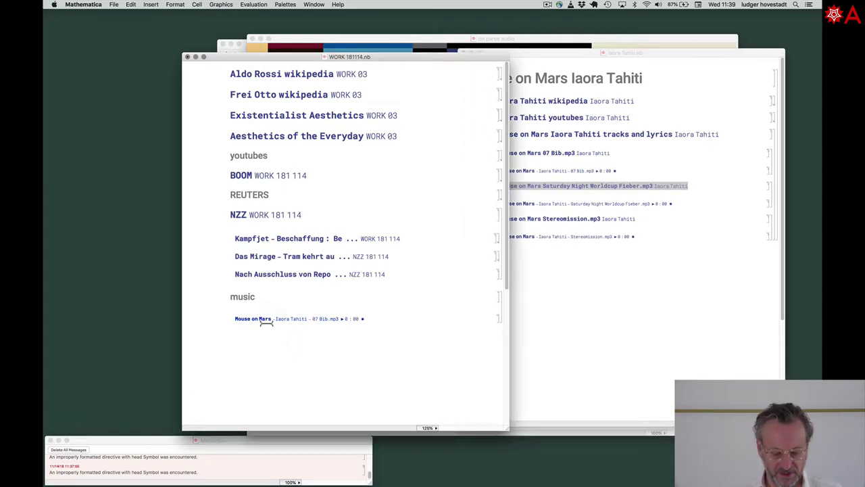
pyautogui.click(241, 346)
pyautogui.press('super+v')
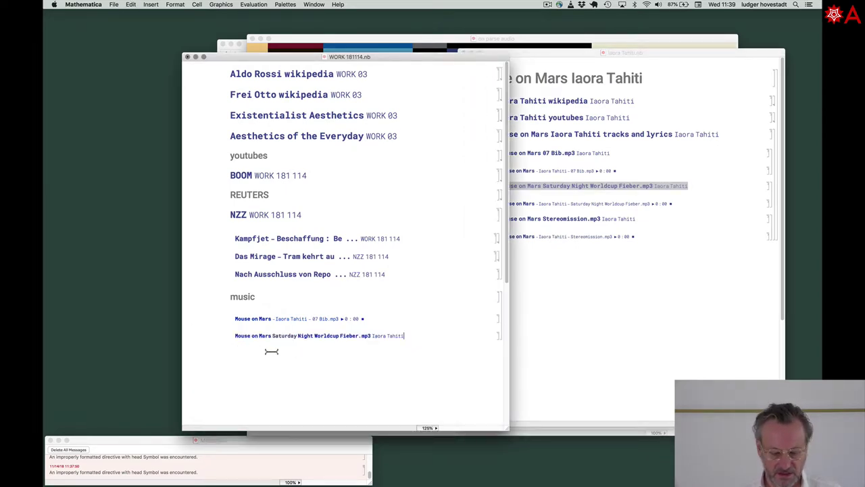
# - Close Iaora Tahiti, reopen it from the pasted track link, then close it again
pyautogui.click(636, 314)
pyautogui.press('super+w')
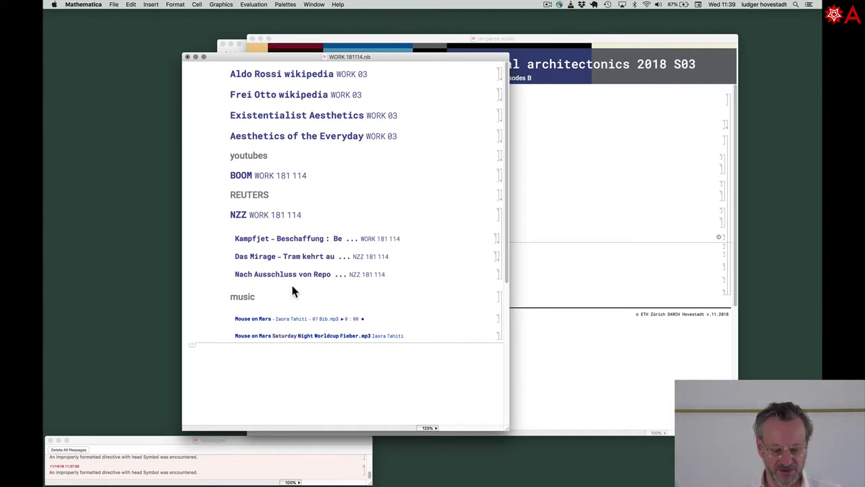
pyautogui.click(300, 337)
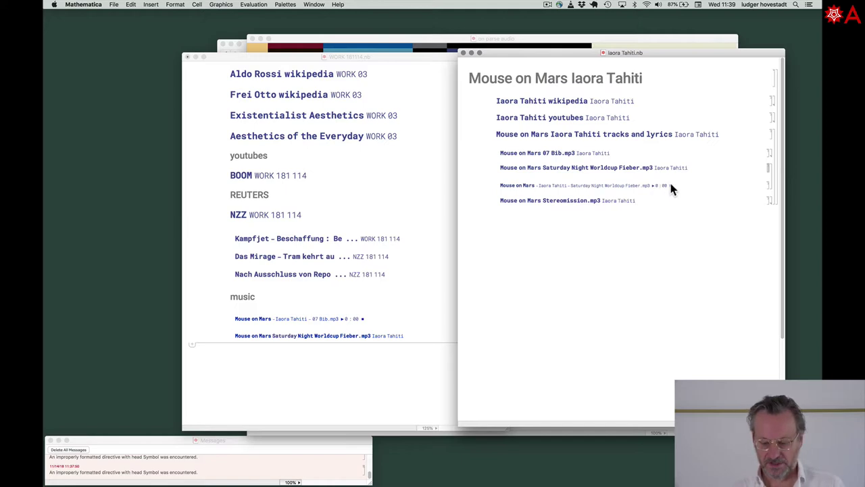
pyautogui.click(598, 267)
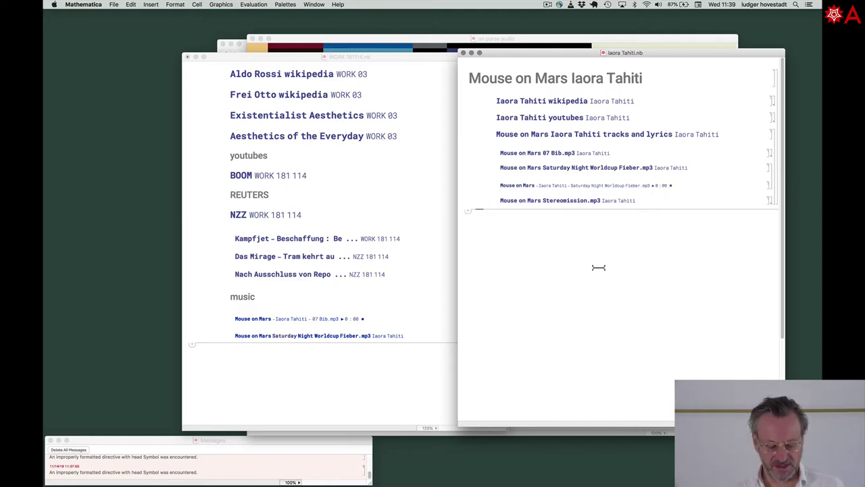
pyautogui.press('super+w')
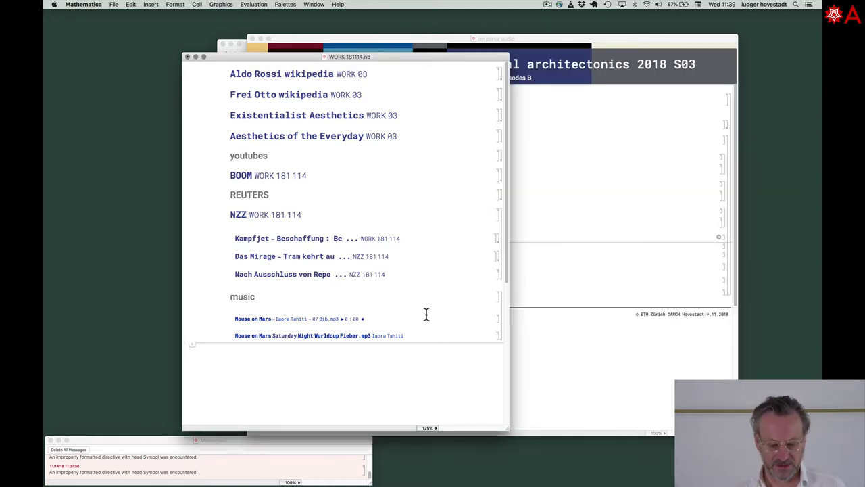
pyautogui.hotkey('ctrl', 'Up')
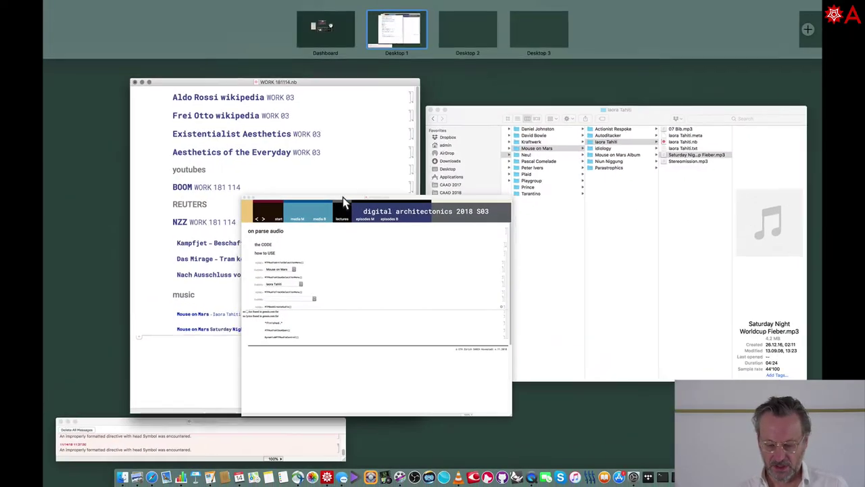
# - In on parse audio, choose David Bowie as artist and Heroes (1977) as album, leaving the track unset
pyautogui.moveTo(342, 196); pyautogui.dragTo(256, 132)
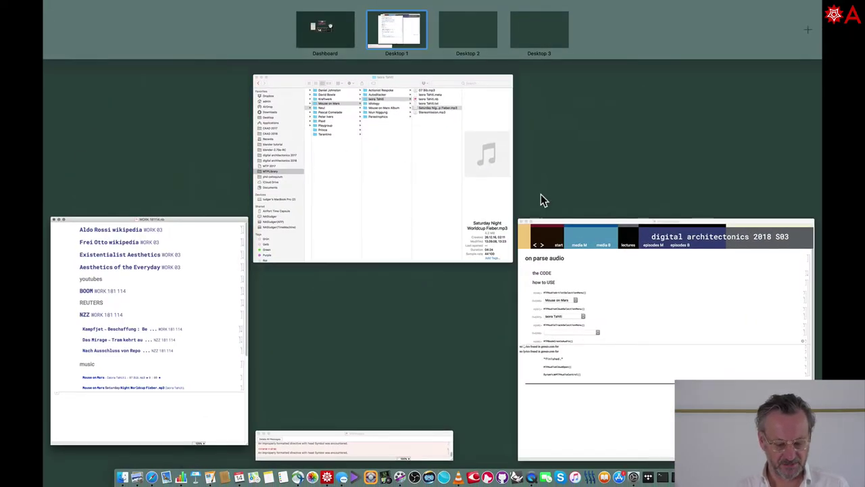
pyautogui.click(596, 267)
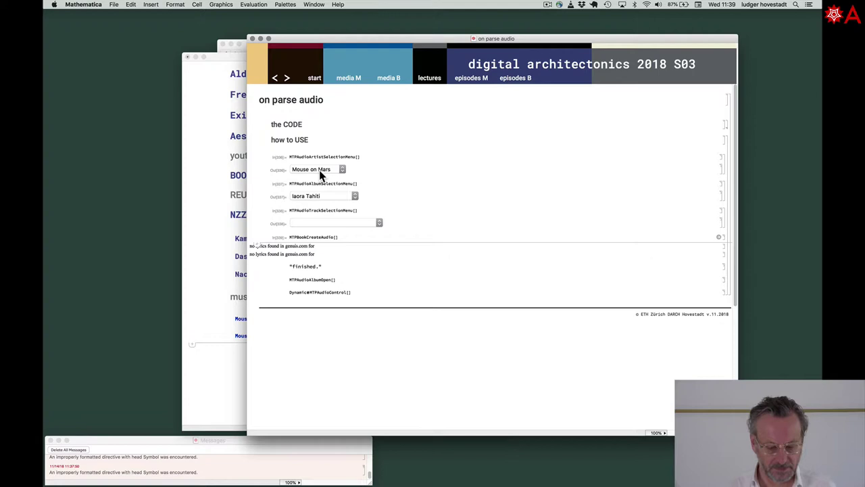
pyautogui.click(319, 168)
pyautogui.click(331, 152)
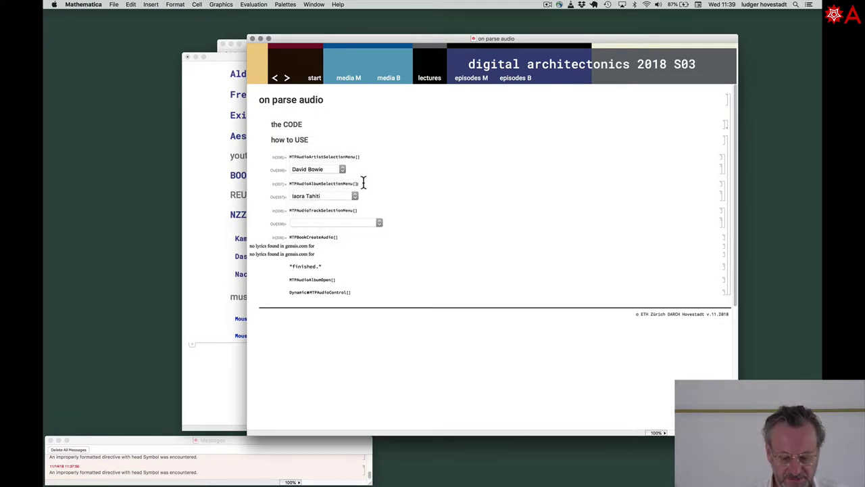
pyautogui.hotkey('shift', 'Return')
pyautogui.click(358, 198)
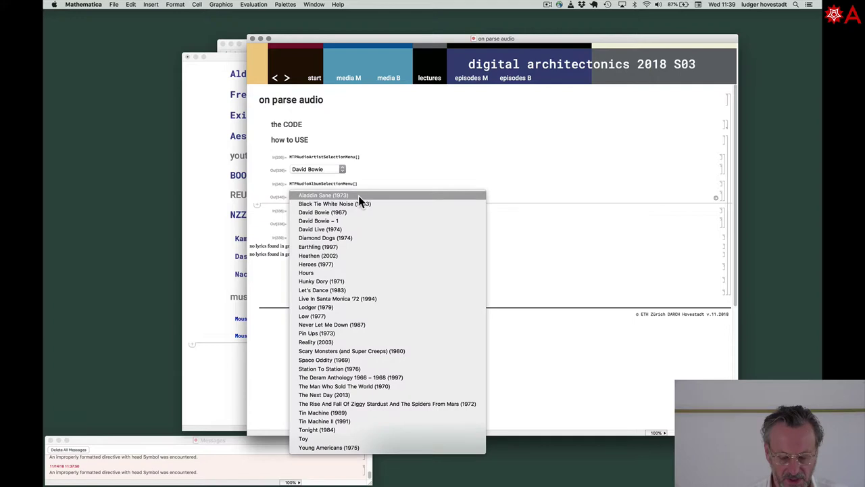
pyautogui.click(346, 264)
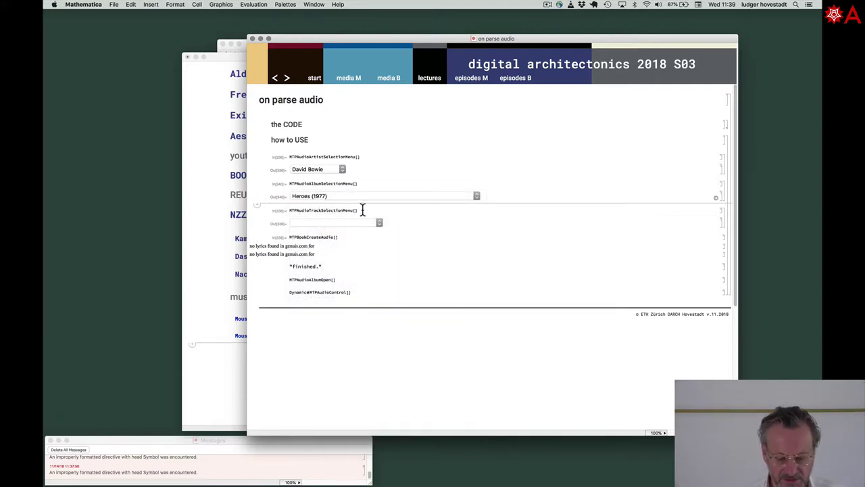
pyautogui.click(355, 223)
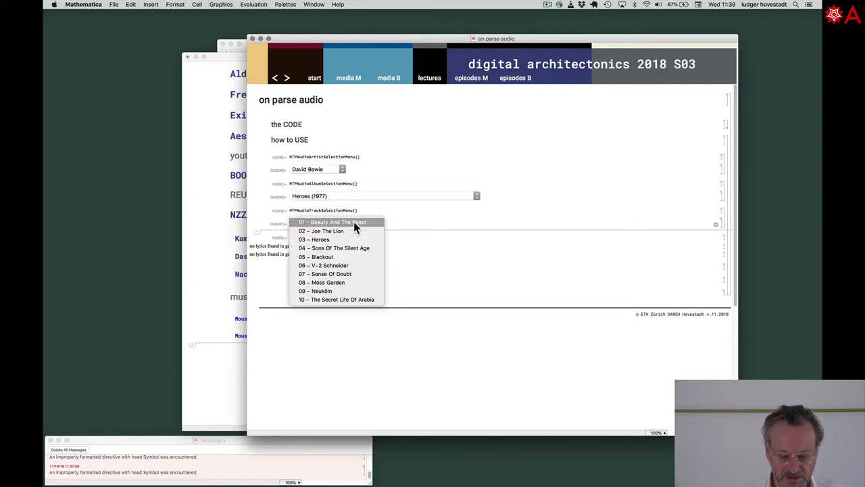
pyautogui.click(415, 220)
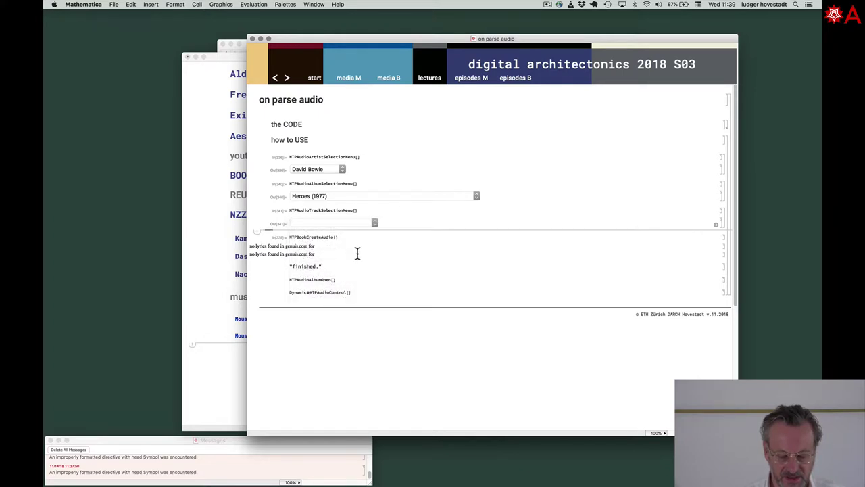
# - Run MTPBookCreateAudio[] to build the Heroes (1977) notebook and scroll through the result
pyautogui.click(344, 236)
pyautogui.hotkey('shift', 'Return')
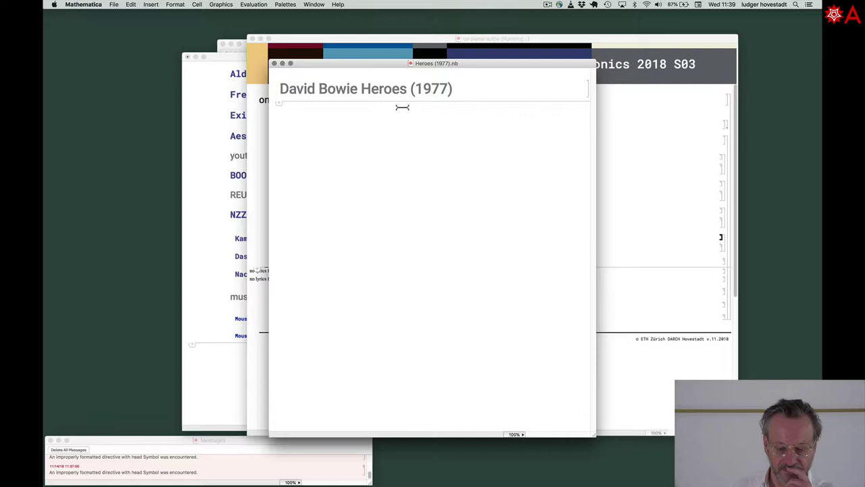
pyautogui.moveTo(363, 64); pyautogui.dragTo(542, 50)
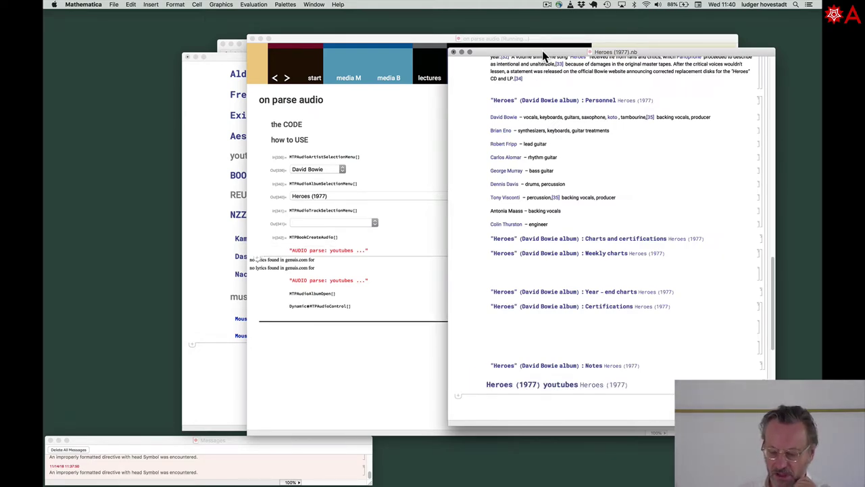
pyautogui.scroll(15, 649, 117)
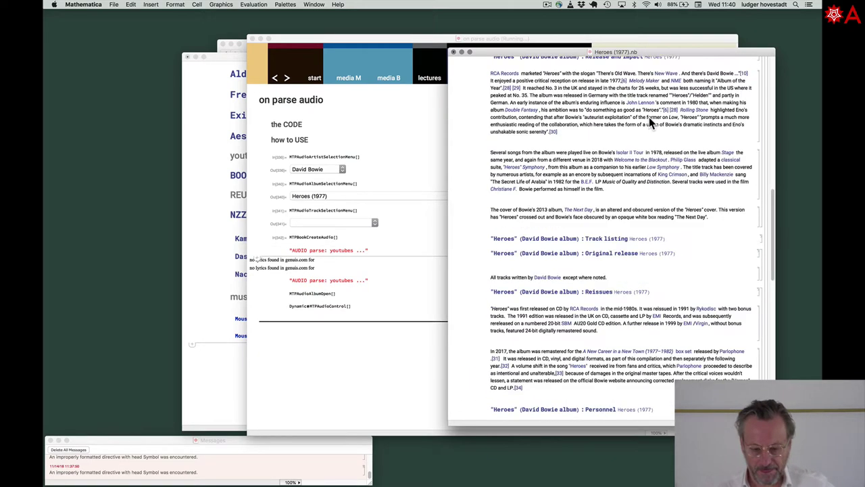
pyautogui.scroll(-20, 649, 117)
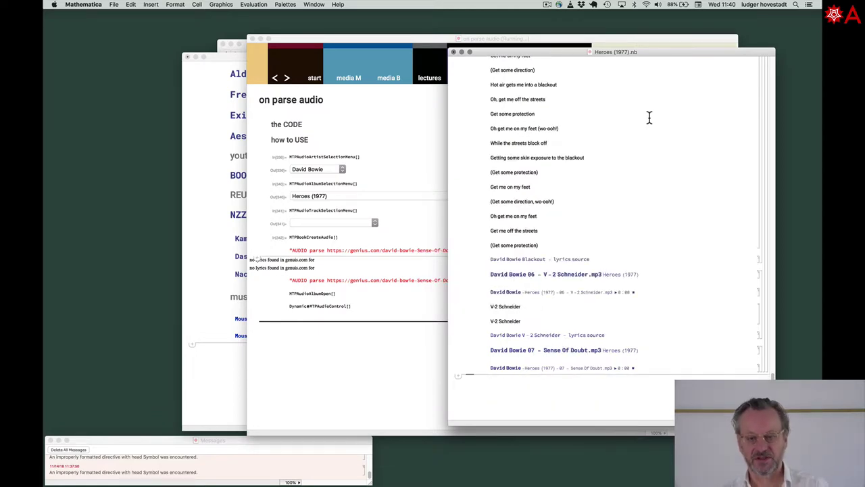
pyautogui.scroll(10, 642, 128)
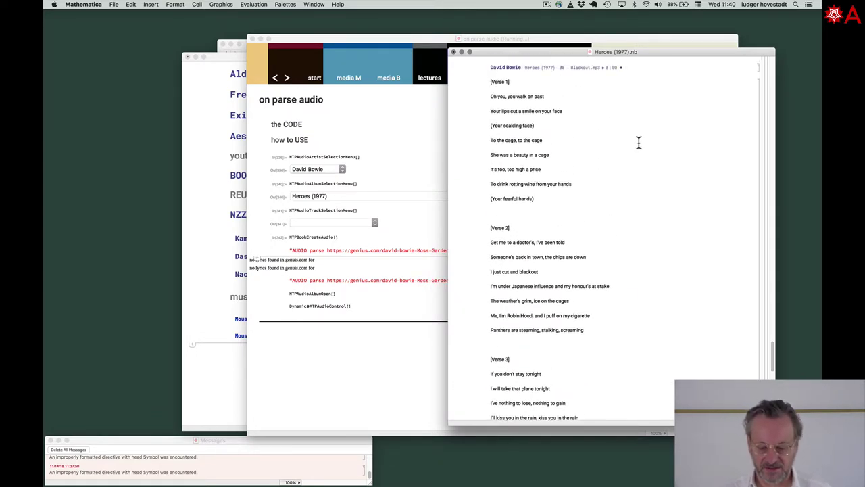
pyautogui.scroll(-15, 639, 142)
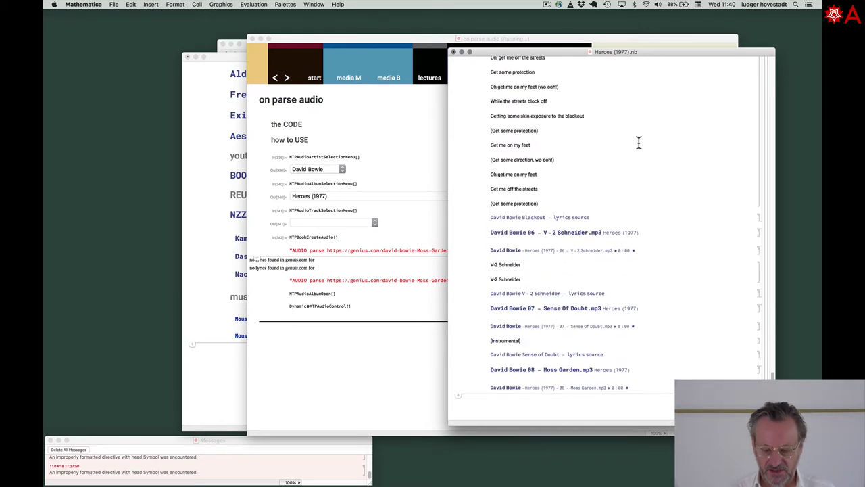
pyautogui.scroll(-10, 638, 142)
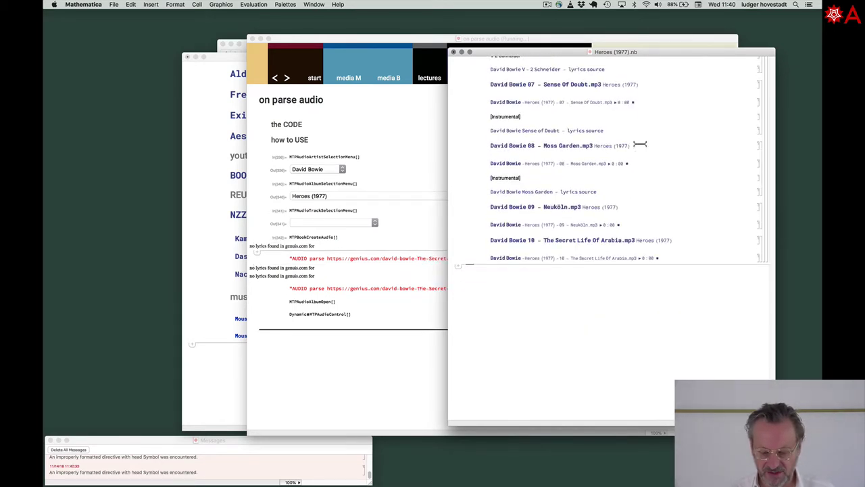
pyautogui.scroll(-5, 639, 145)
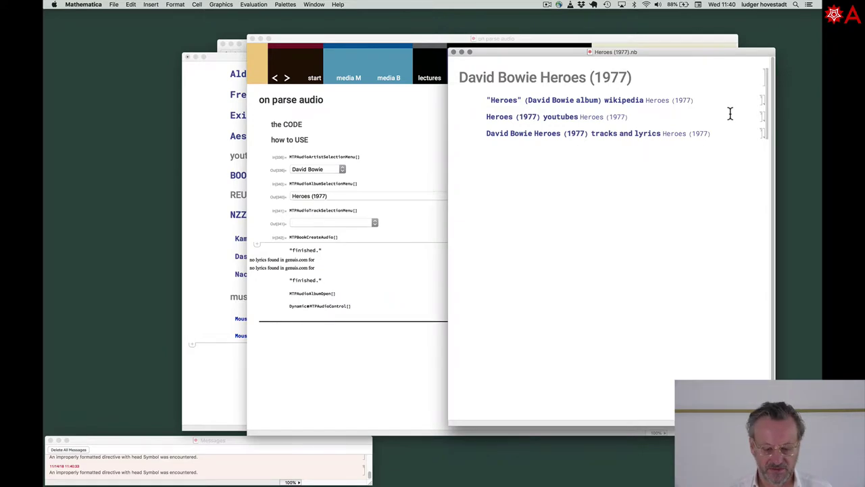
# - Expand tracks and lyrics and open track 04 Sons Of The Silent Age
pyautogui.click(656, 133)
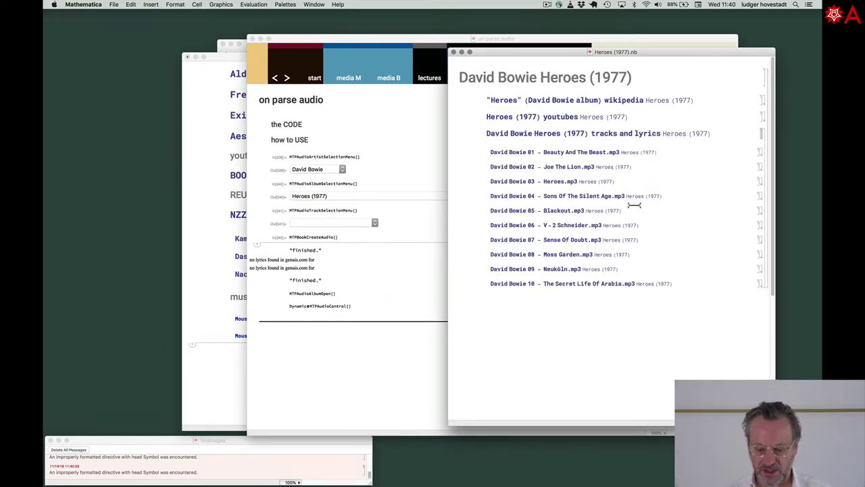
pyautogui.click(564, 227)
pyautogui.click(565, 229)
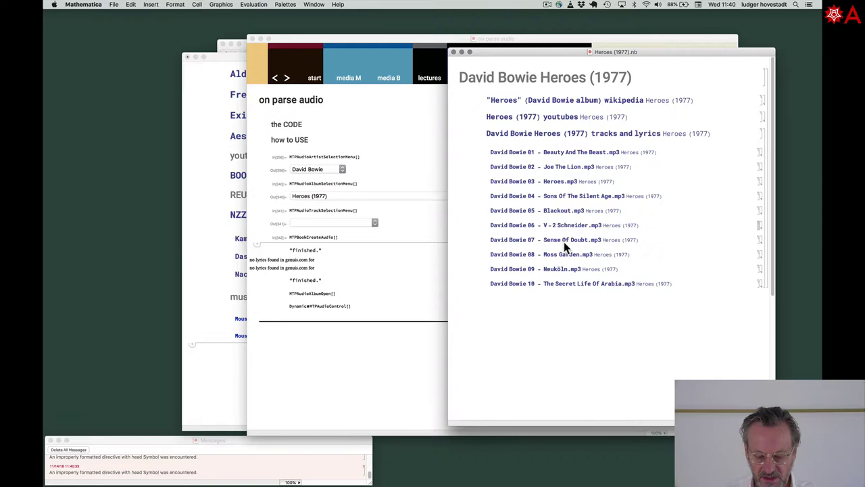
pyautogui.click(565, 240)
pyautogui.click(564, 242)
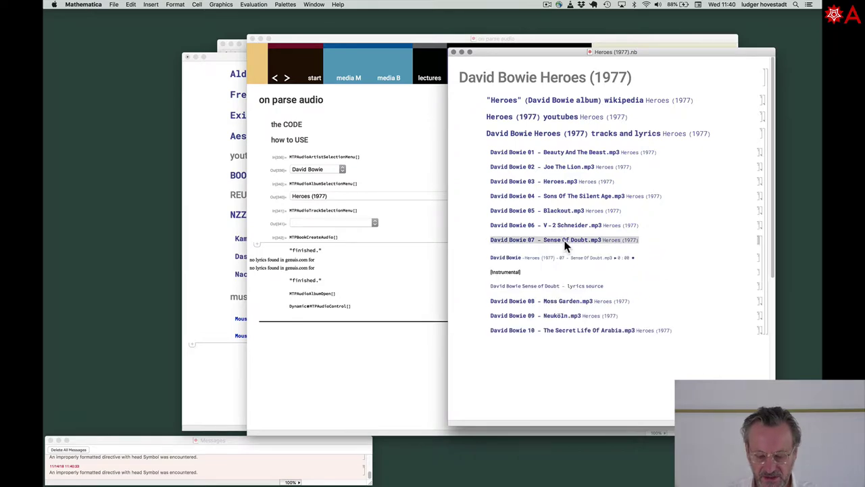
pyautogui.click(560, 197)
# - Scroll the Sons Of The Silent Age lyrics and open their genius.com source
pyautogui.scroll(-10, 604, 295)
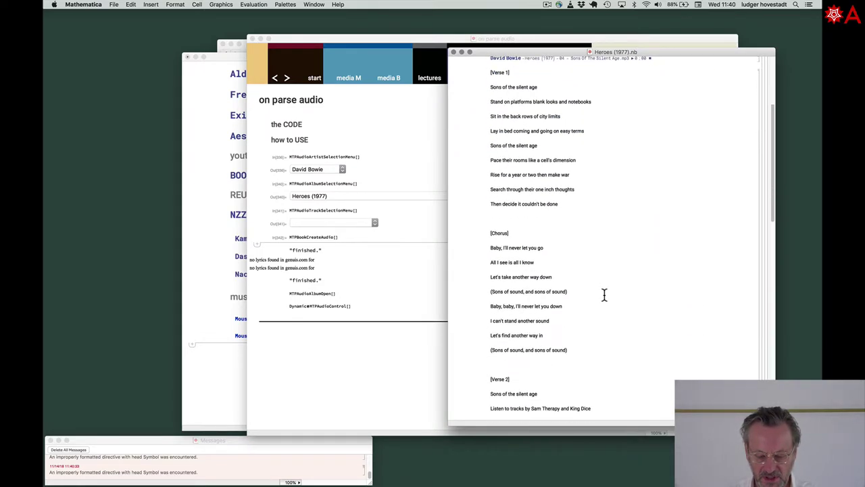
pyautogui.scroll(10, 604, 295)
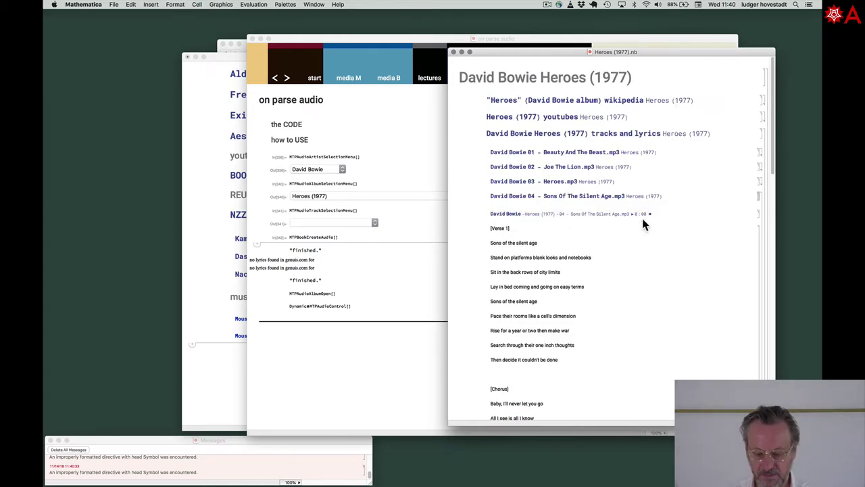
pyautogui.scroll(-10, 598, 263)
pyautogui.scroll(7, 599, 263)
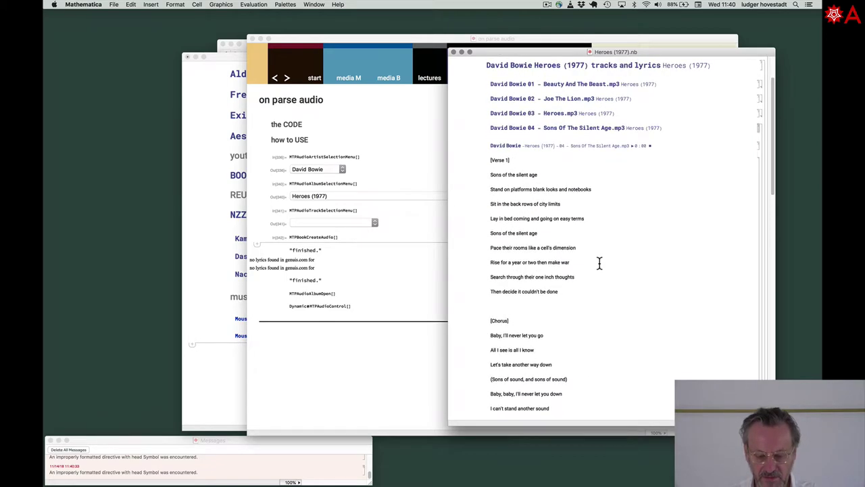
pyautogui.scroll(-20, 598, 263)
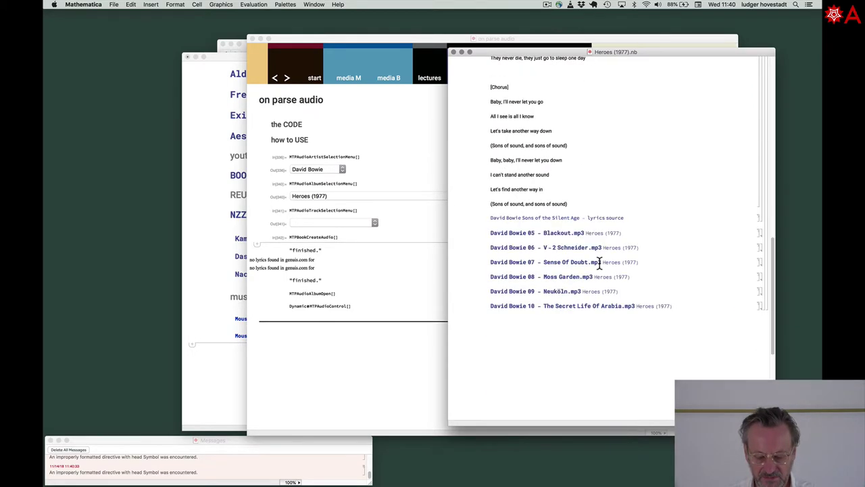
pyautogui.click(564, 287)
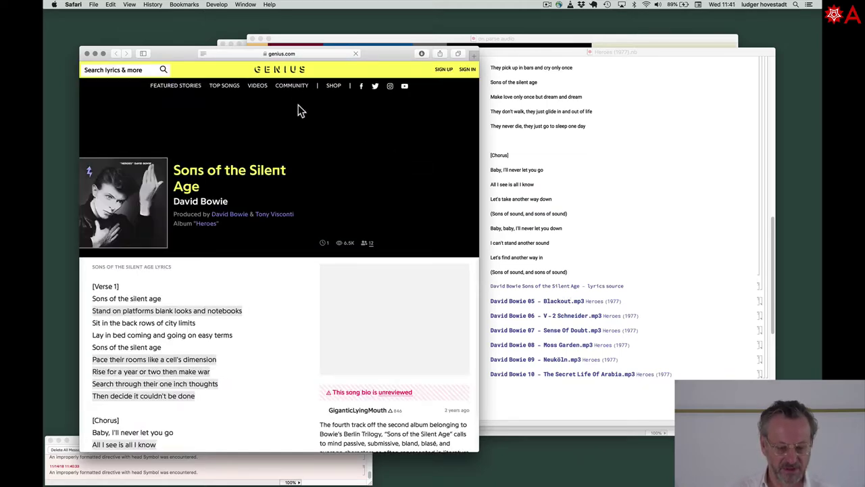
# - Scroll the genius.com Sons of the Silent Age lyrics page, then return to the Heroes notebook
pyautogui.scroll(-15, 292, 221)
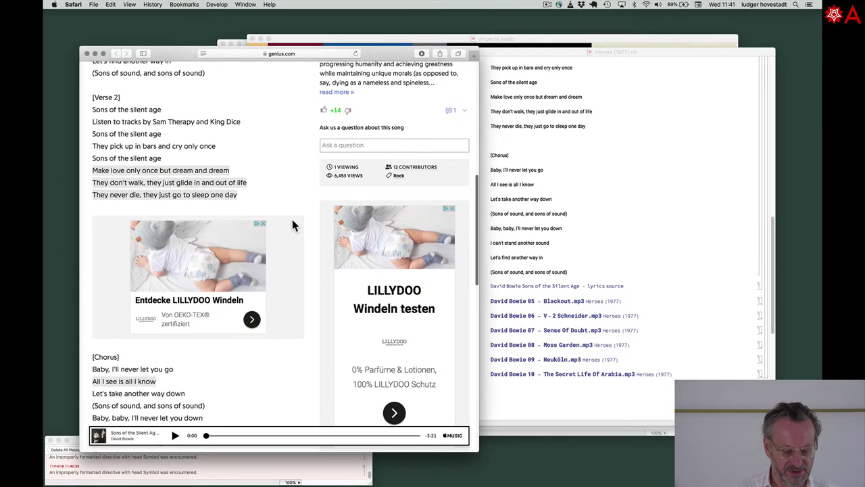
pyautogui.scroll(-5, 292, 218)
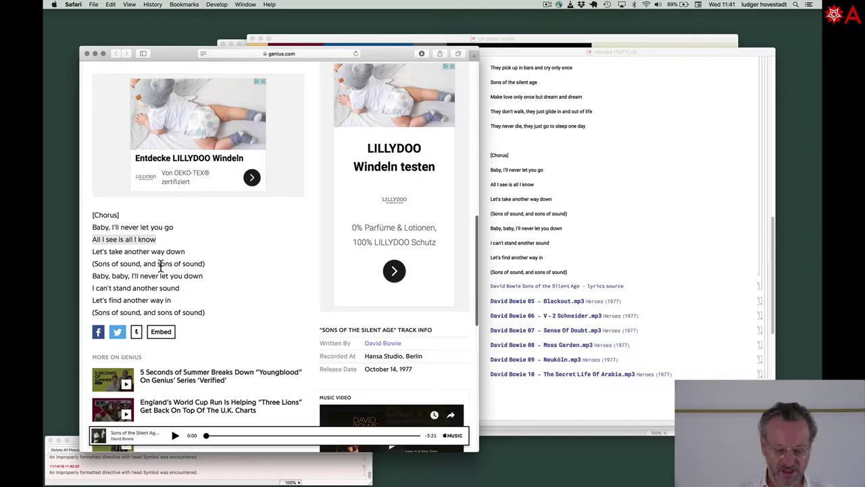
pyautogui.scroll(10, 160, 265)
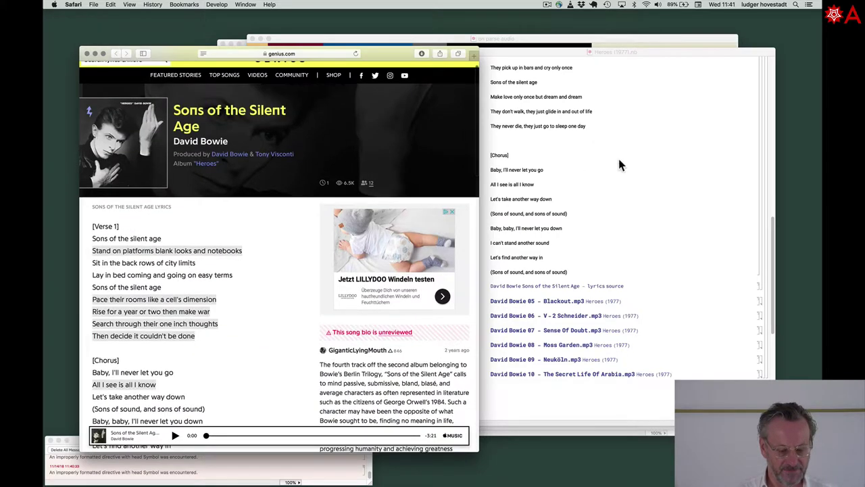
pyautogui.click(619, 164)
# - Remove the empty lines between Verse 1 and the Chorus of Sons Of The Silent Age
pyautogui.scroll(10, 614, 223)
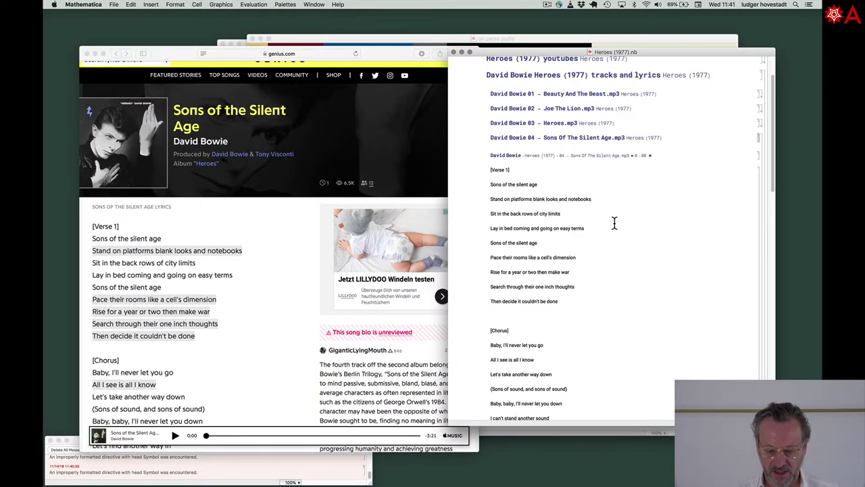
pyautogui.scroll(3, 615, 223)
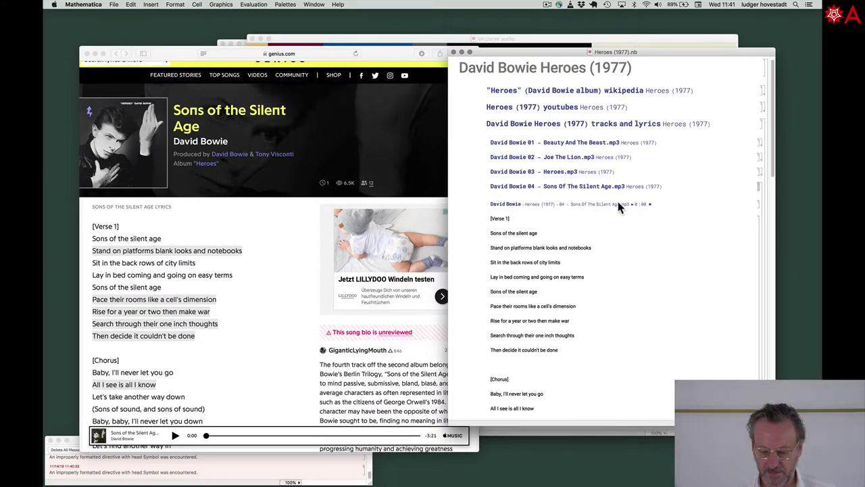
pyautogui.scroll(-4, 598, 262)
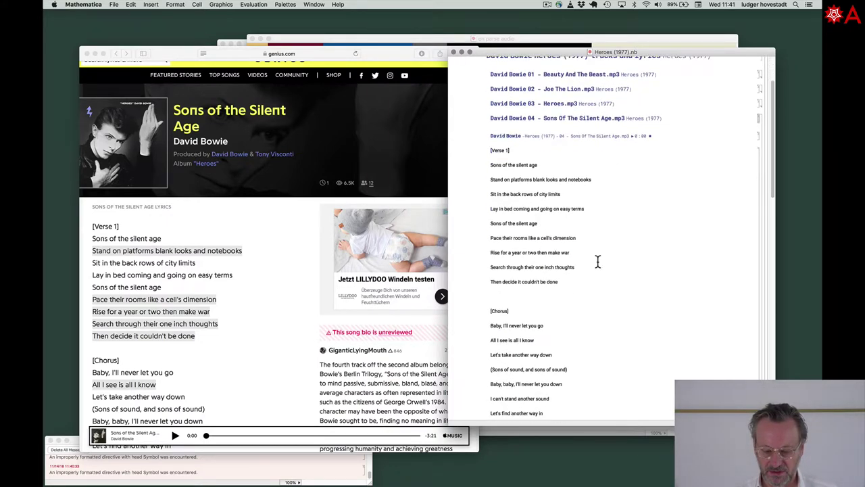
pyautogui.press('XF86AudioLowerVolume')
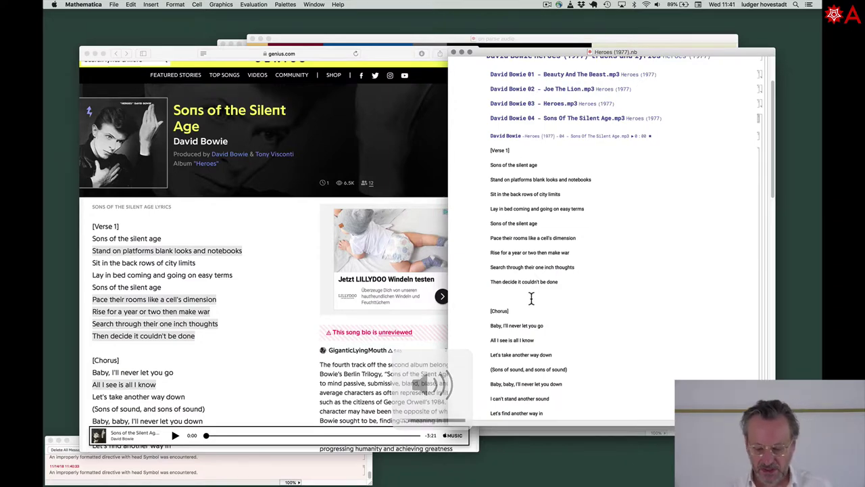
pyautogui.press('Return')
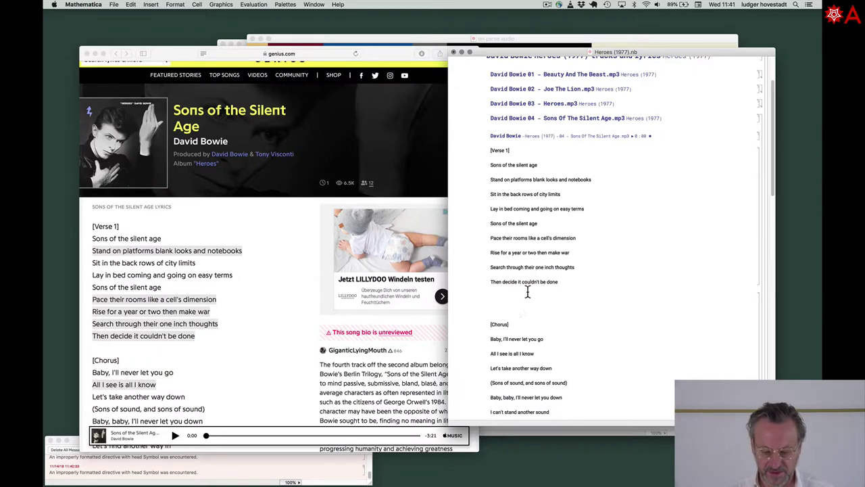
pyautogui.click(608, 289)
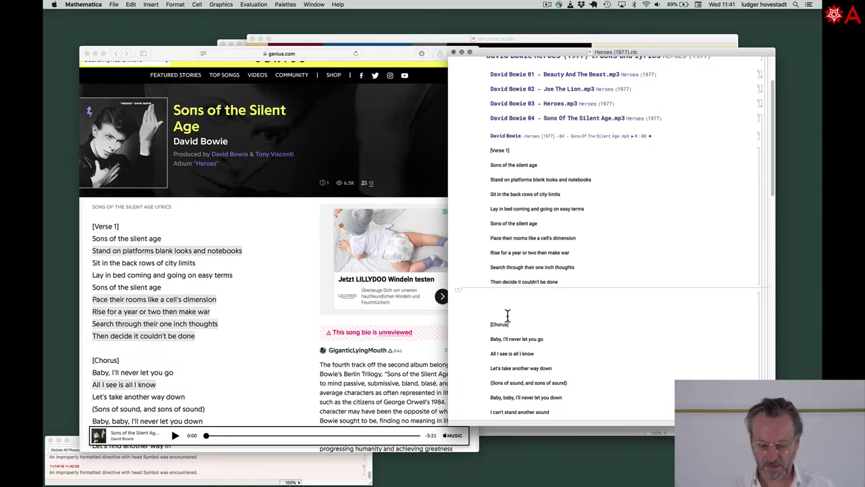
pyautogui.moveTo(486, 323); pyautogui.dragTo(489, 298)
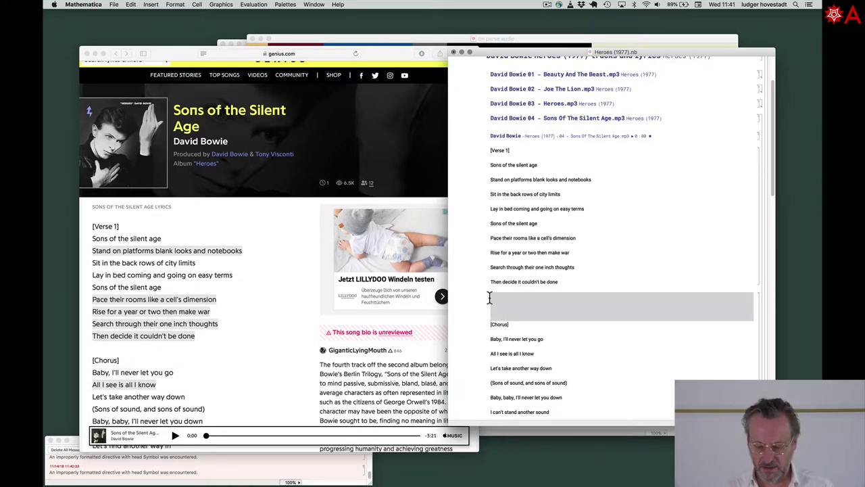
pyautogui.press('BackSpace')
# - Evaluate MTPAudioTakePosition[] there and delete its input, keeping the 'set audio link ... NOW' button
pyautogui.click(504, 292)
pyautogui.write('MTP')
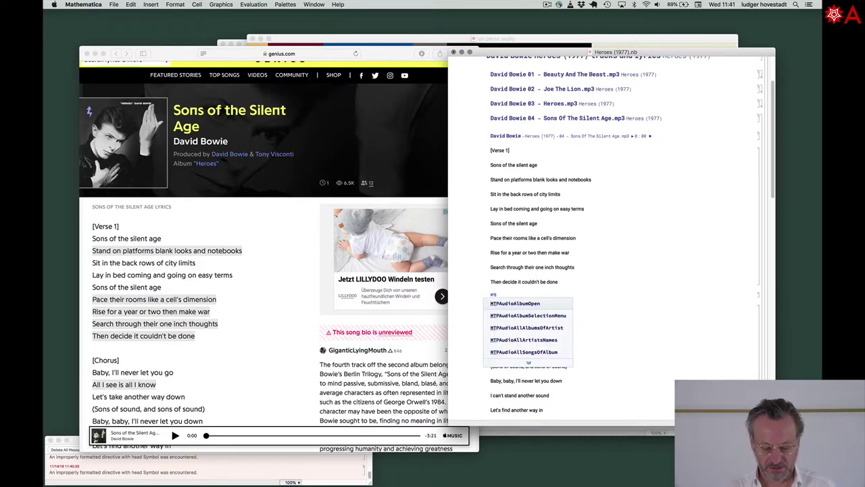
pyautogui.write('Audio')
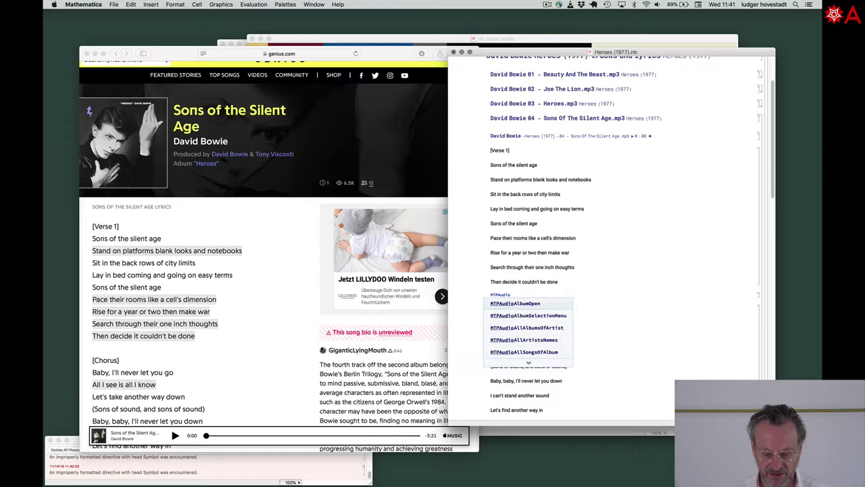
pyautogui.write('T')
pyautogui.press('Return')
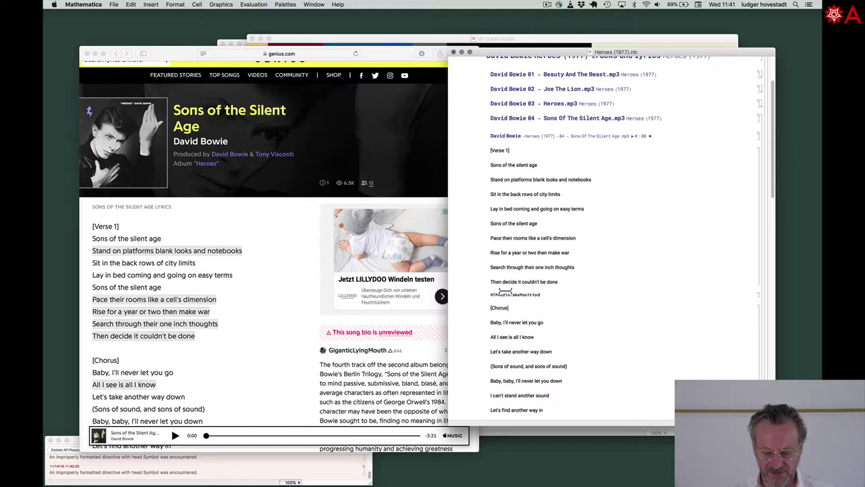
pyautogui.write('[]')
pyautogui.hotkey('shift', 'Return')
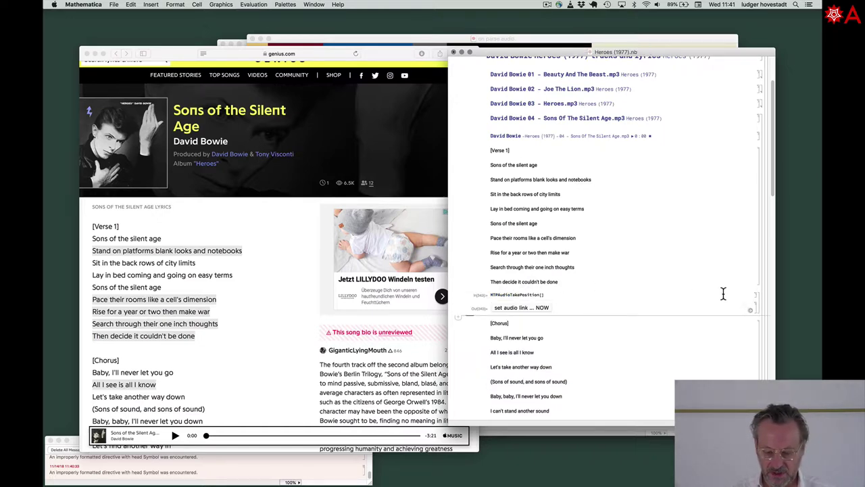
pyautogui.click(757, 296)
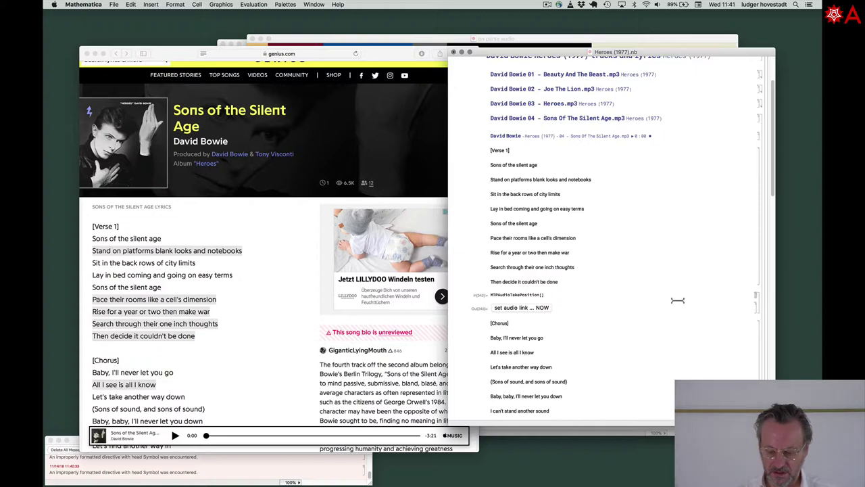
pyautogui.press('BackSpace')
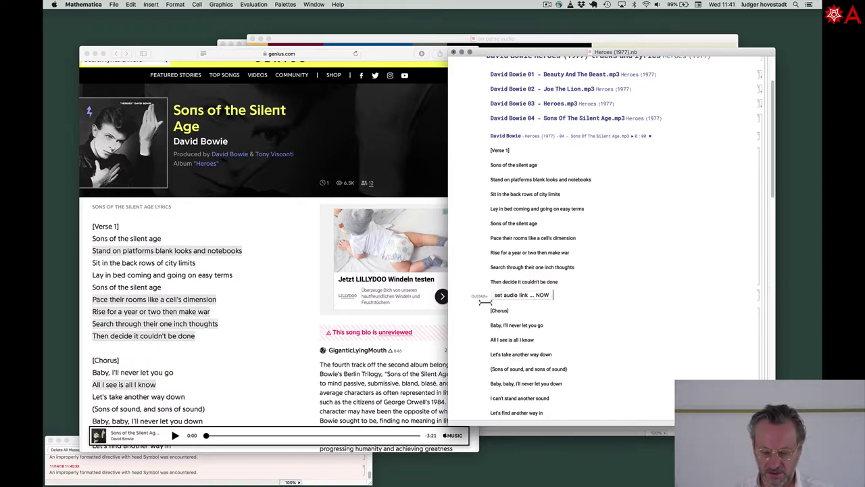
pyautogui.click(575, 304)
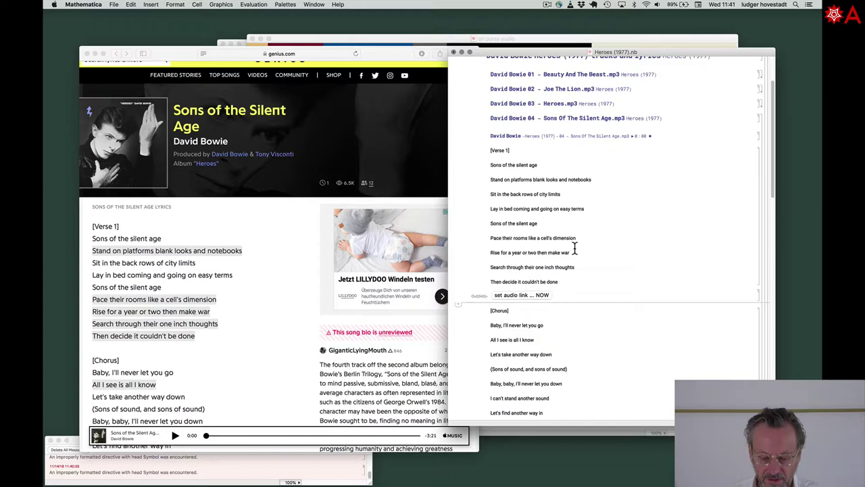
pyautogui.press('XF86AudioRaiseVolume')
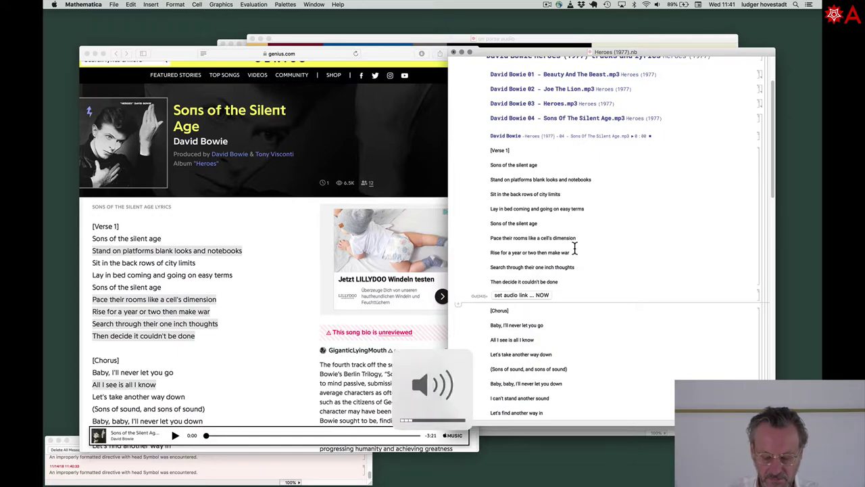
pyautogui.press('XF86AudioRaiseVolume')
pyautogui.press('XF86AudioRaiseVolume')
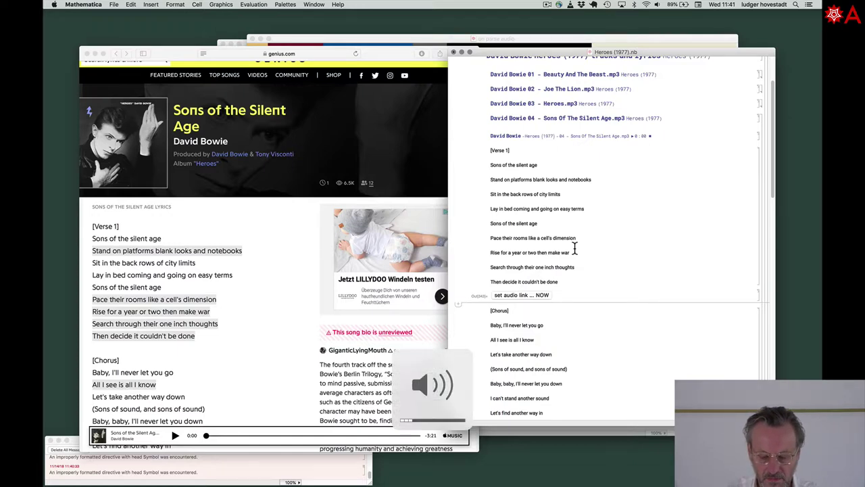
# - Create a 0:55 audio link before the Chorus and a 1:03 link before Verse 2, then copy the 0:55 link
pyautogui.click(544, 294)
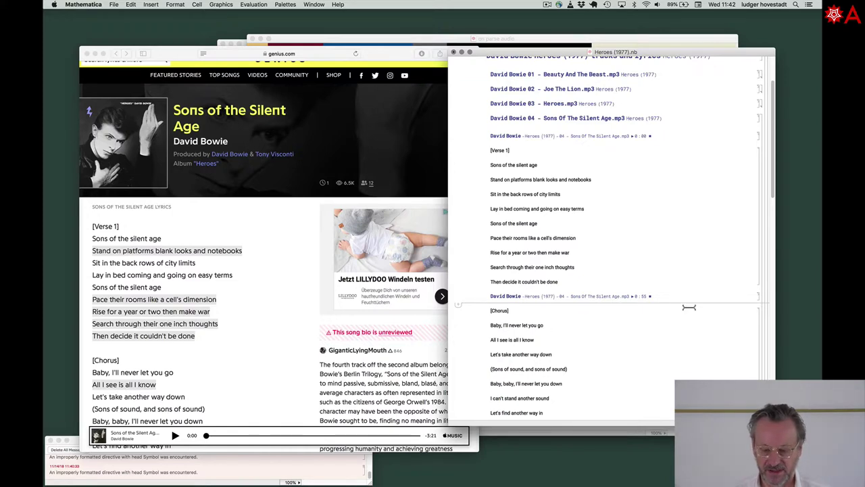
pyautogui.scroll(-5, 688, 307)
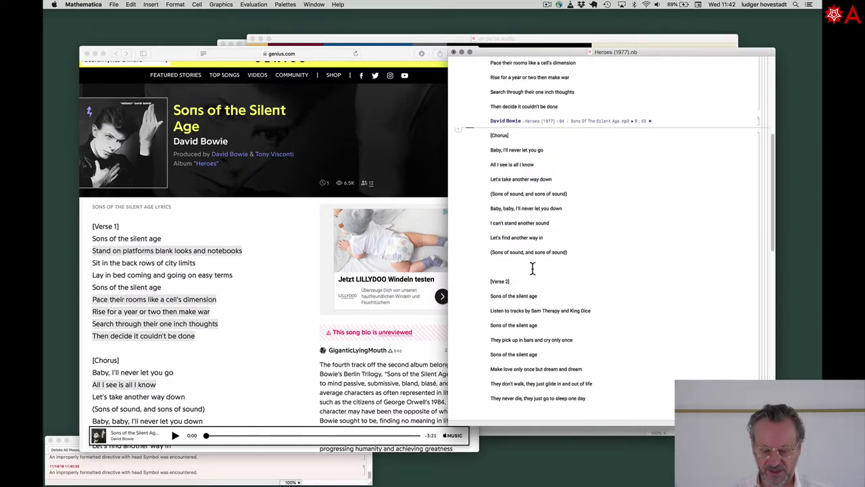
pyautogui.click(488, 268)
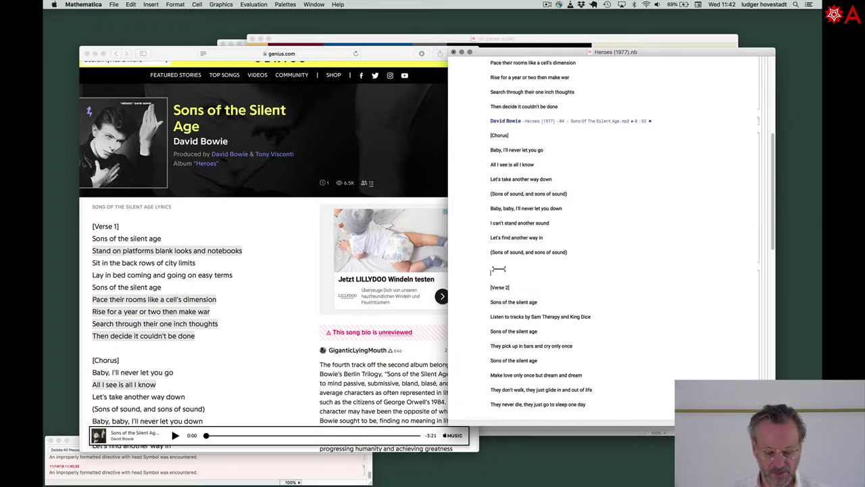
pyautogui.click(488, 268)
pyautogui.press('super+v')
pyautogui.click(537, 278)
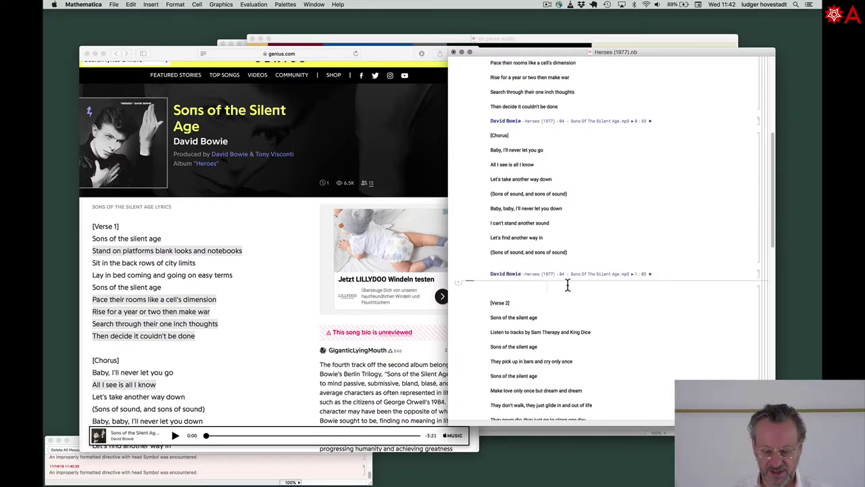
pyautogui.click(601, 120)
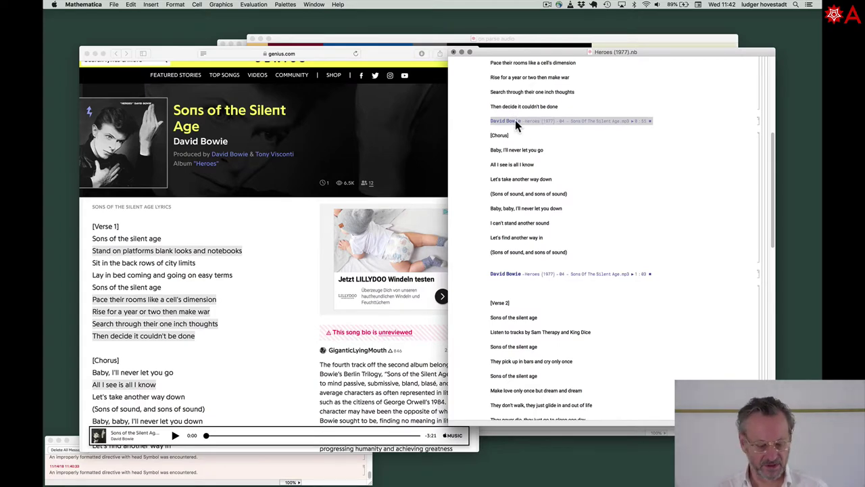
pyautogui.press('super+h')
# - Paste the 0:55 audio link into WORK 181114's music section
pyautogui.press('super+Tab')
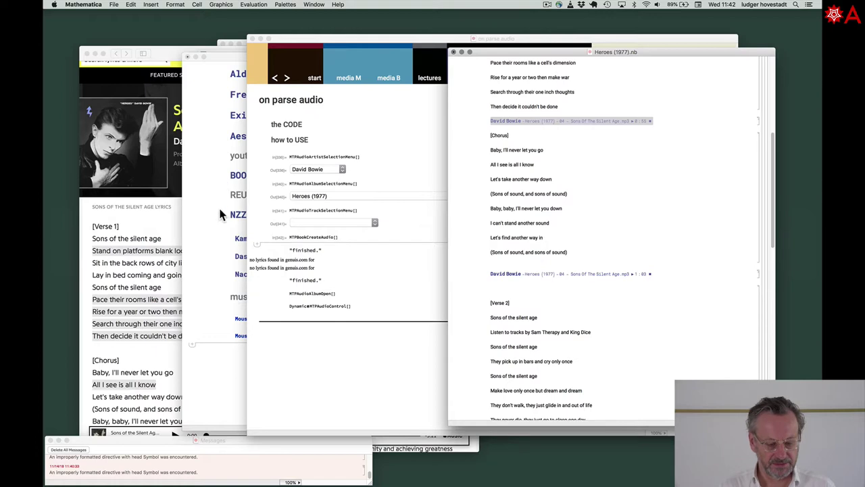
pyautogui.click(225, 232)
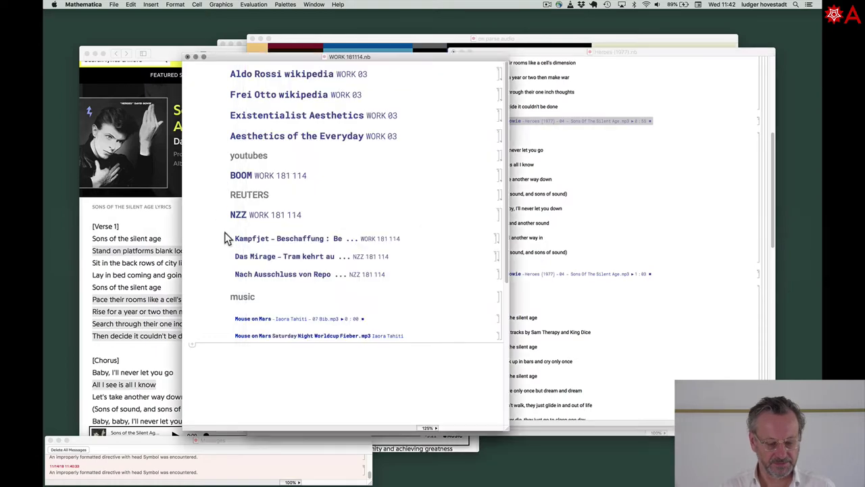
pyautogui.write('David Bowie - Heroes (1977) - 04 - Sons Of The Silent Age.mp3 ▶ 0 : 55 ■')
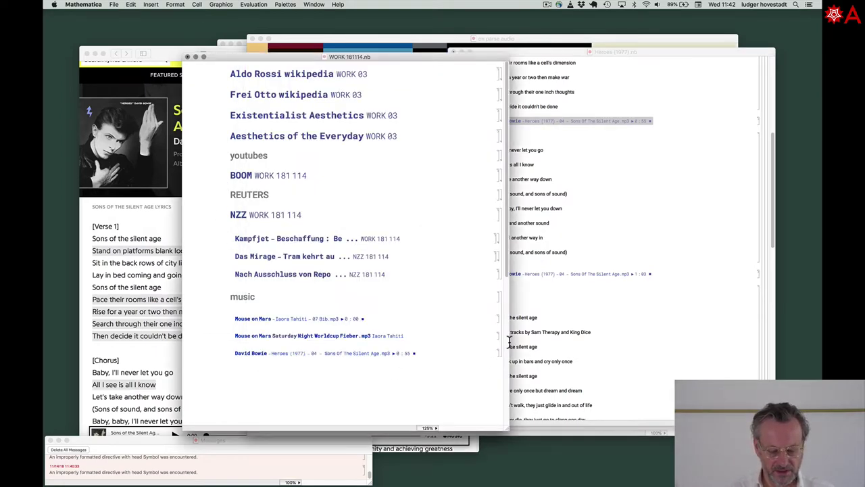
pyautogui.click(600, 321)
pyautogui.click(362, 338)
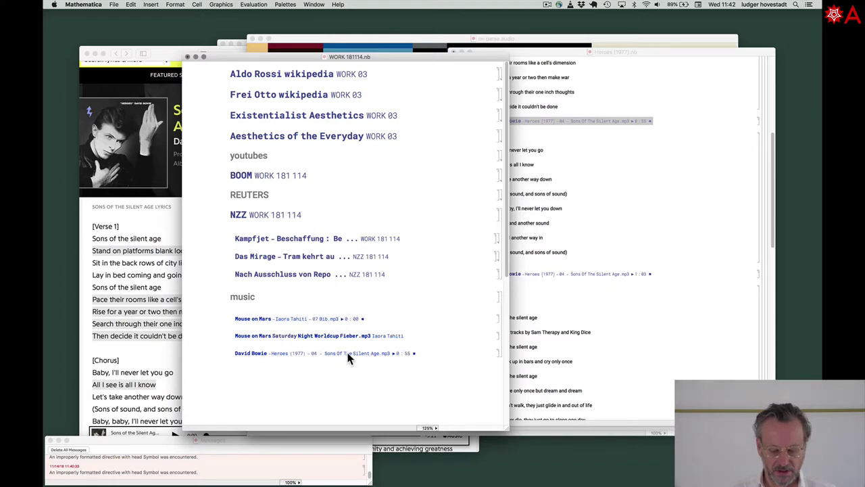
# - Copy the chorus lyrics from Heroes and paste them into a new text cell in WORK 181114
pyautogui.click(584, 254)
pyautogui.moveTo(579, 251); pyautogui.dragTo(486, 148)
pyautogui.press('super+c')
pyautogui.click(341, 404)
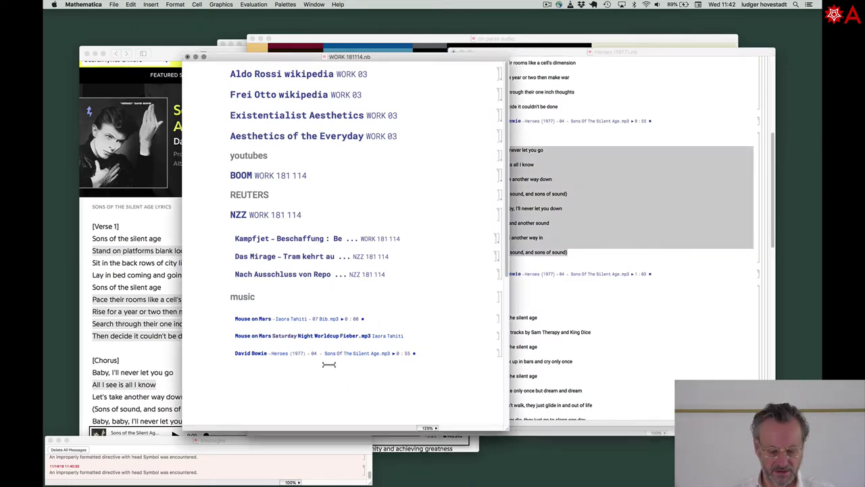
pyautogui.click(325, 360)
pyautogui.click(192, 361)
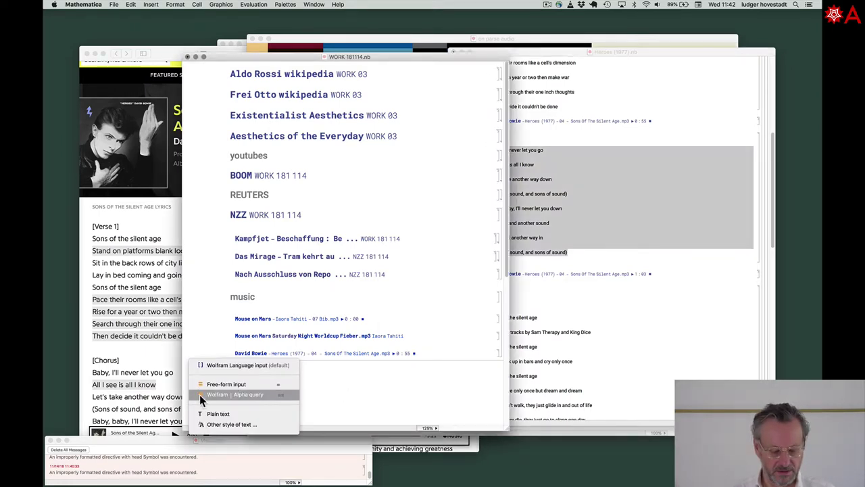
pyautogui.click(206, 416)
pyautogui.press('super+v')
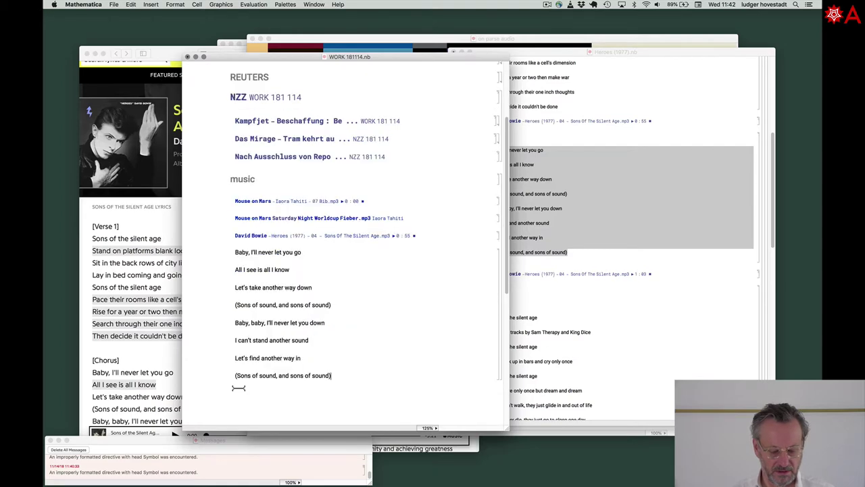
# - Copy the Sons Of The Silent Age track link and paste it above the audio link
pyautogui.click(644, 290)
pyautogui.scroll(5, 643, 292)
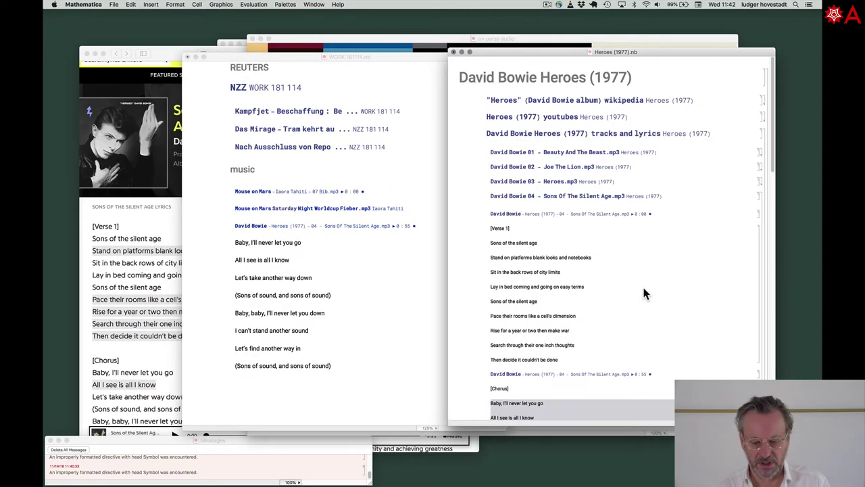
pyautogui.moveTo(673, 197); pyautogui.dragTo(517, 196)
pyautogui.press('super+c')
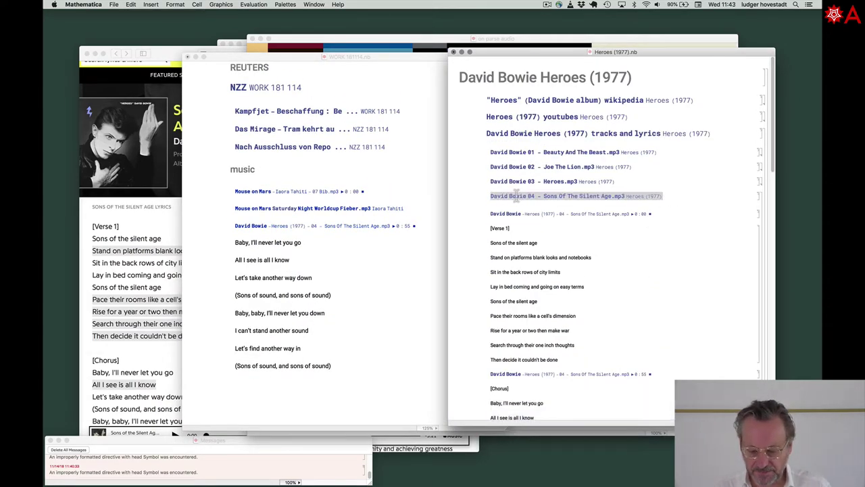
pyautogui.click(323, 352)
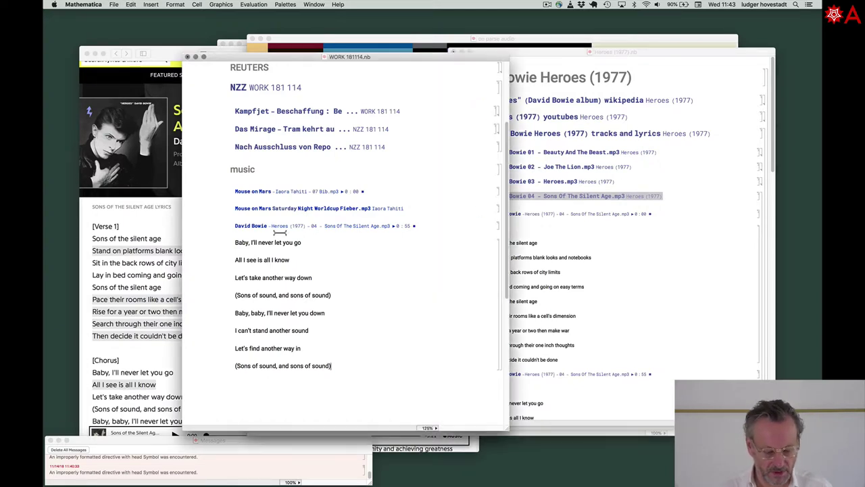
pyautogui.click(245, 213)
pyautogui.press('super+v')
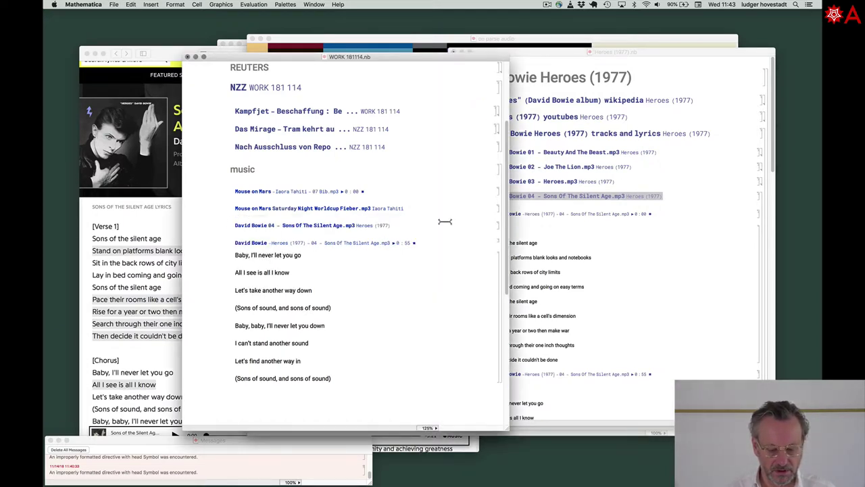
pyautogui.rightClick(501, 225)
# - Give the Sons Of The Silent Age track link a larger bold style and delete the cells below it
pyautogui.moveTo(580, 310)
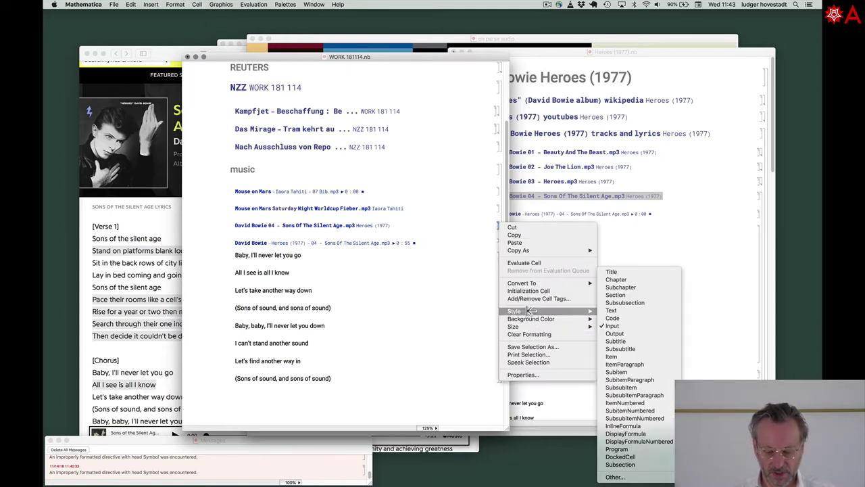
pyautogui.click(625, 302)
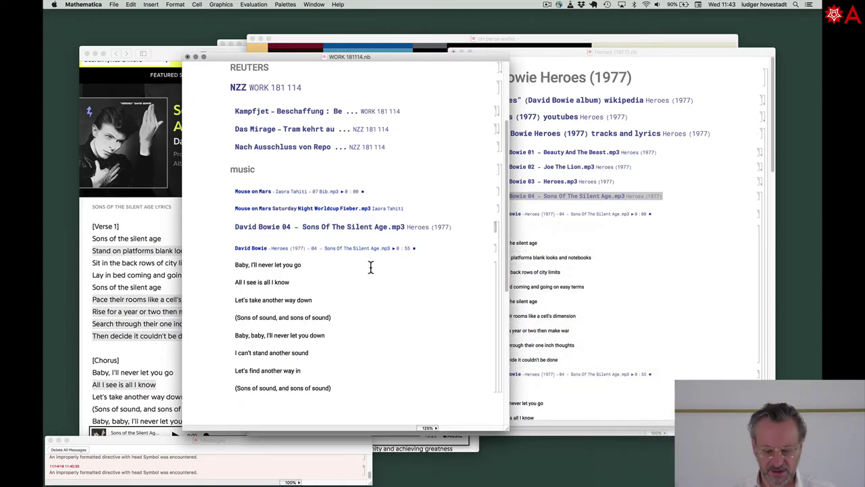
pyautogui.click(498, 247)
pyautogui.press('Delete')
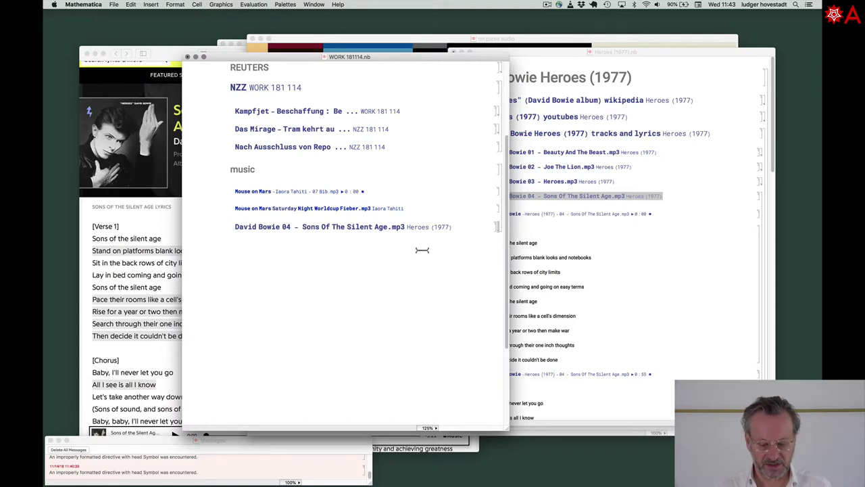
# - Paste the audio link and chorus lyrics back under the track link and collapse them
pyautogui.click(583, 216)
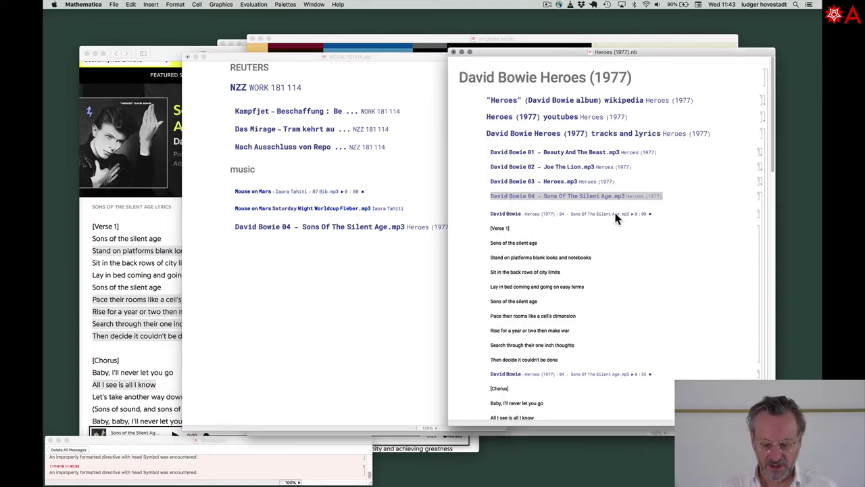
pyautogui.click(415, 258)
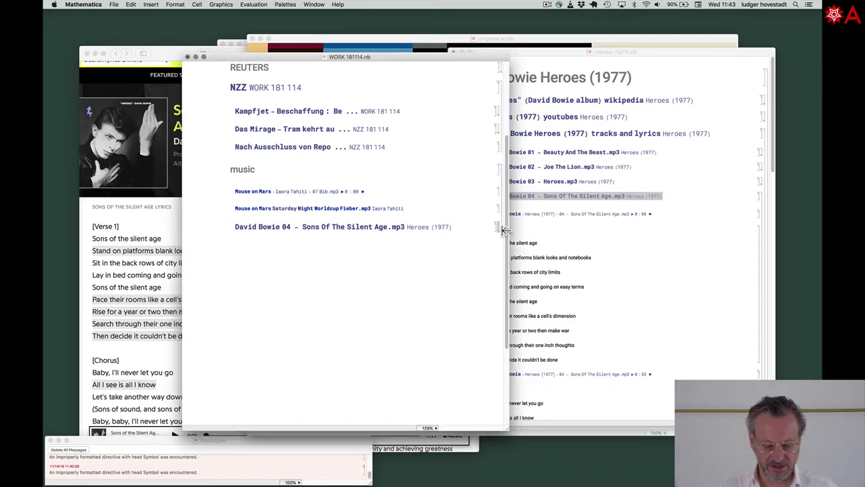
pyautogui.press('super+v')
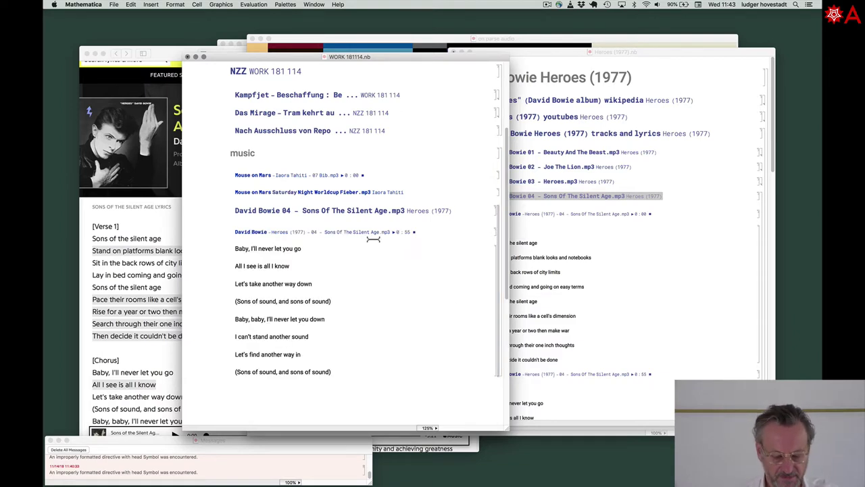
pyautogui.click(406, 211)
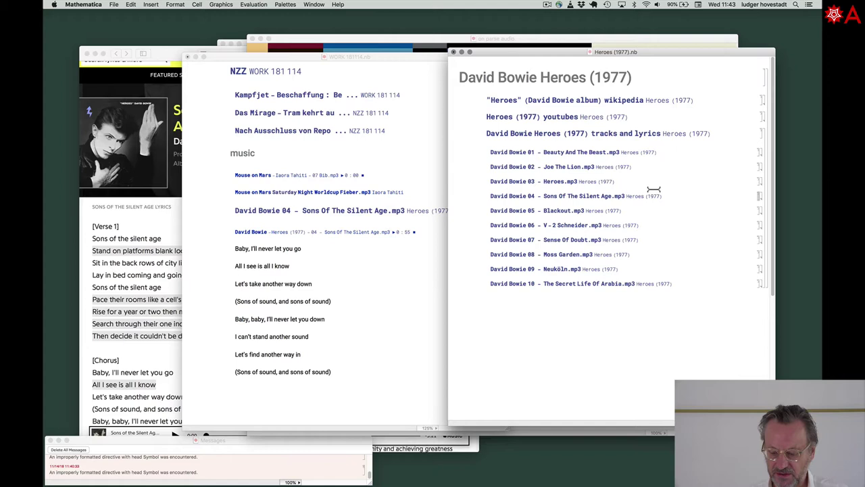
pyautogui.click(335, 266)
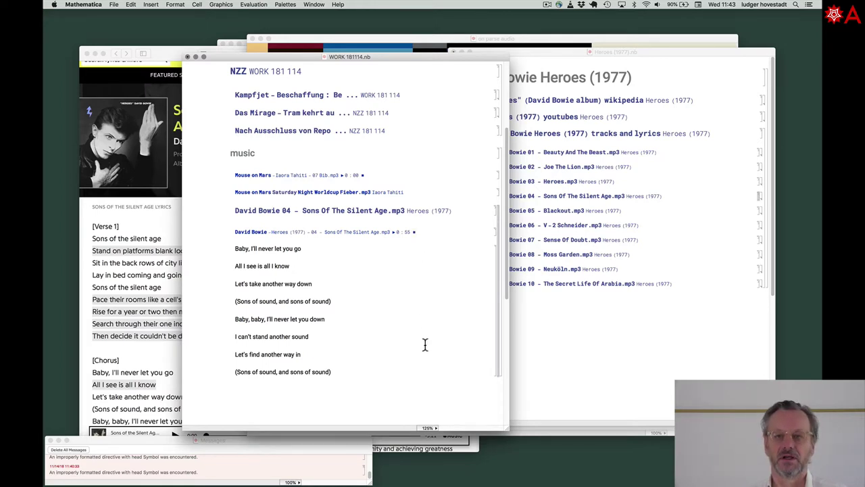
pyautogui.doubleClick(498, 250)
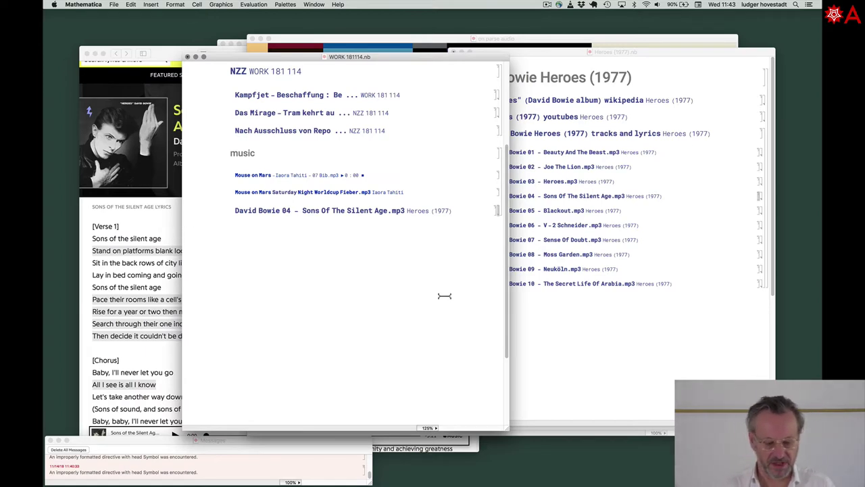
pyautogui.hotkey('ctrl', 'Up')
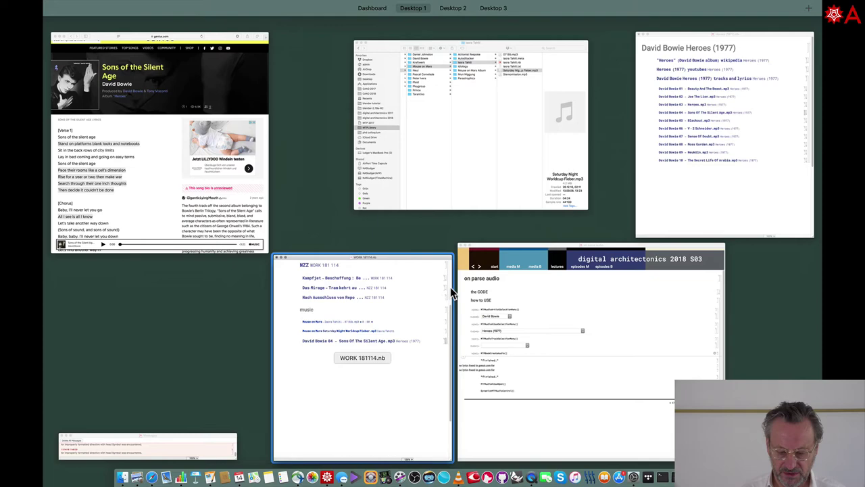
# - Select Pascal Comelade as artist and Impressionismes as album in the on parse audio notebook
pyautogui.click(541, 404)
pyautogui.click(331, 170)
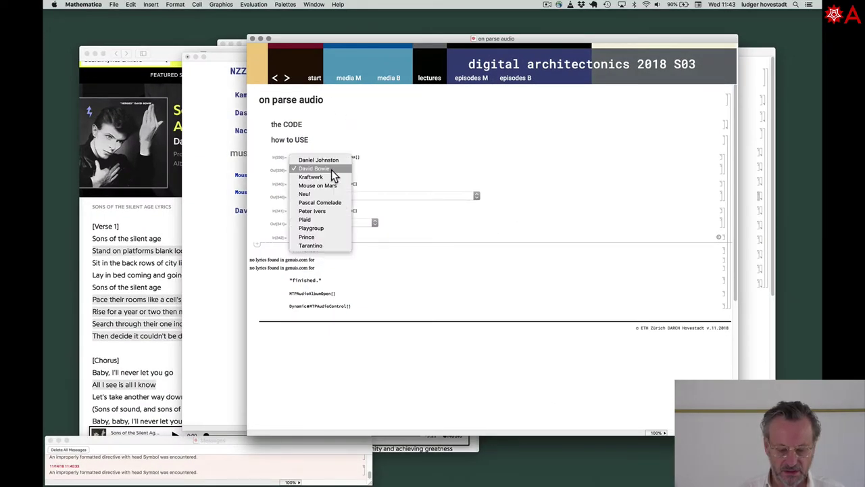
pyautogui.click(345, 203)
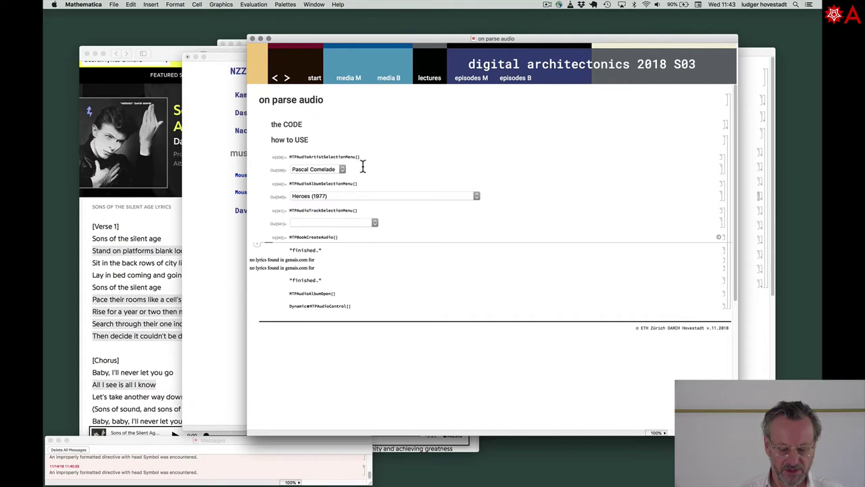
pyautogui.click(362, 197)
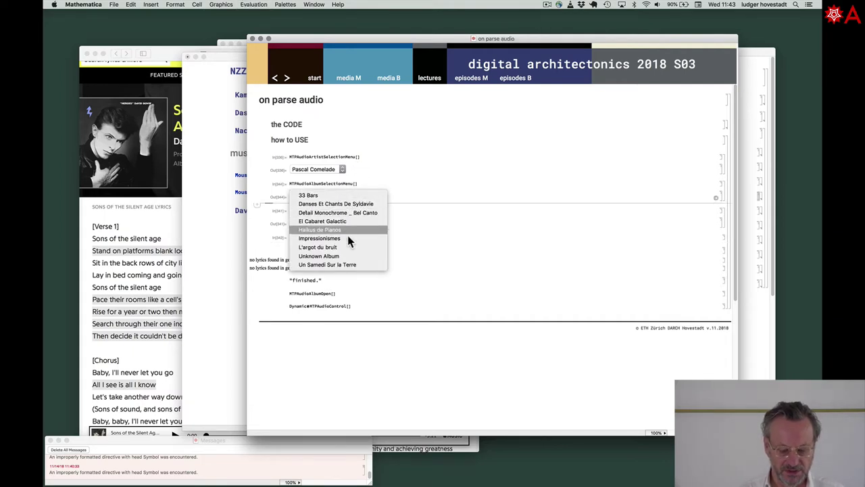
pyautogui.click(347, 236)
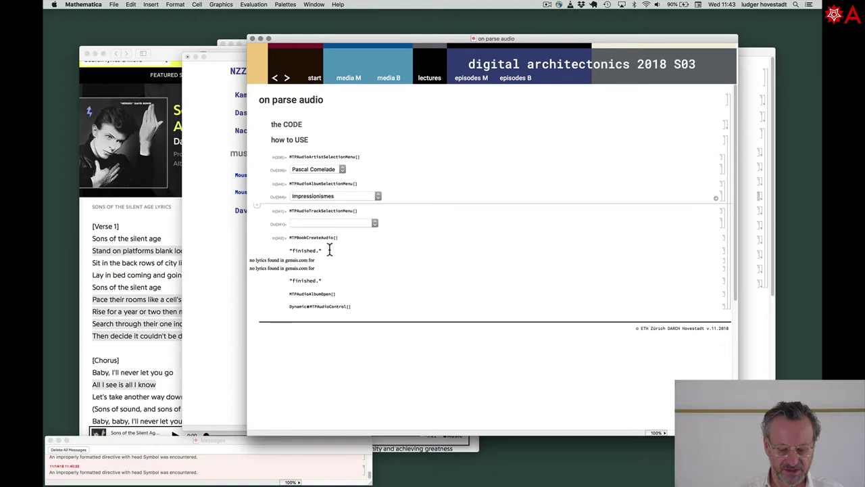
# - Evaluate MTPBookCreateAudio[] to build the Impressionismes notebook and move it to the right
pyautogui.click(349, 237)
pyautogui.hotkey('shift', 'Return')
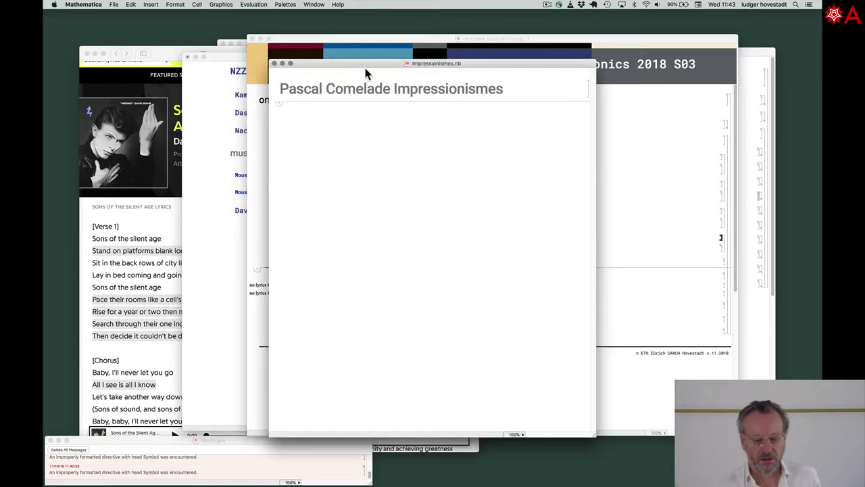
pyautogui.moveTo(358, 65); pyautogui.dragTo(569, 58)
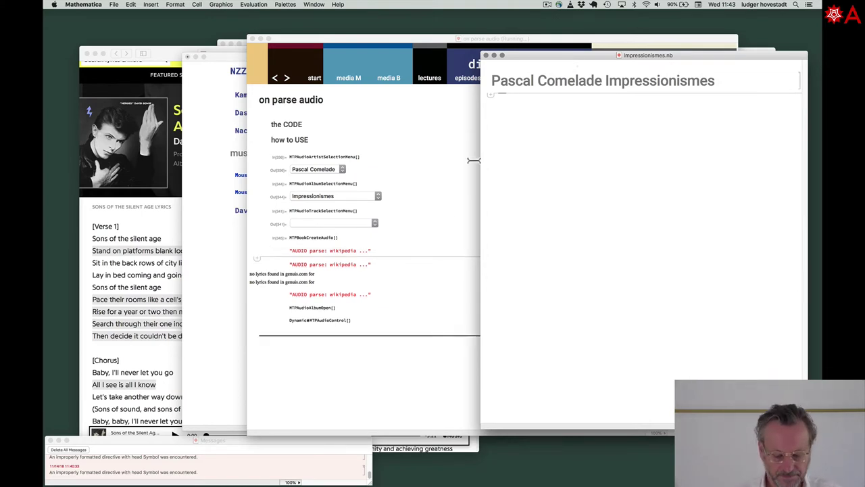
# - Expand the 'Pascal Comelade Impressionismes tracks and lyrics' link to reveal tracks 01 through 21
pyautogui.click(435, 269)
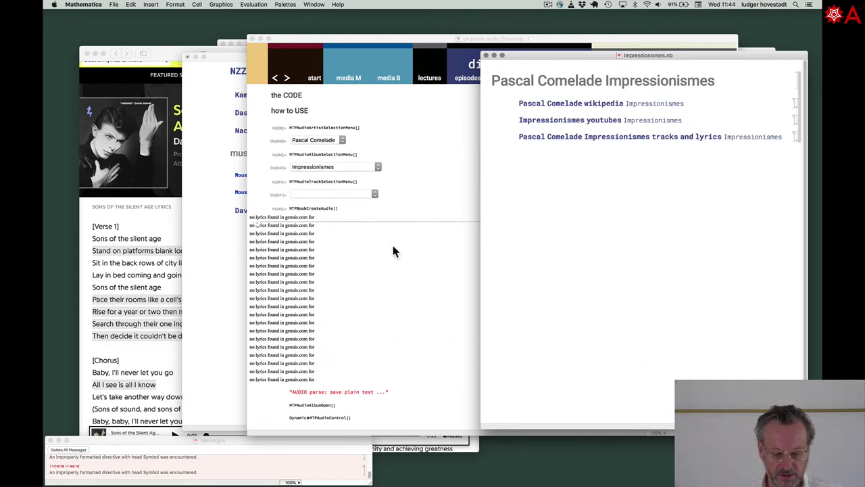
pyautogui.click(686, 139)
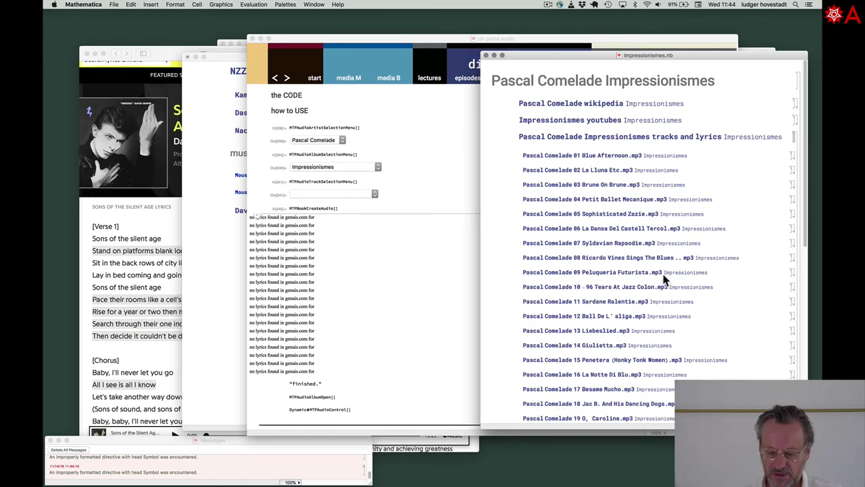
pyautogui.scroll(-5, 645, 284)
# - Copy Dynamic@MTPAudioControl[] into Impressionismes.nb, evaluate it, and delete the input, keeping the player
pyautogui.click(395, 400)
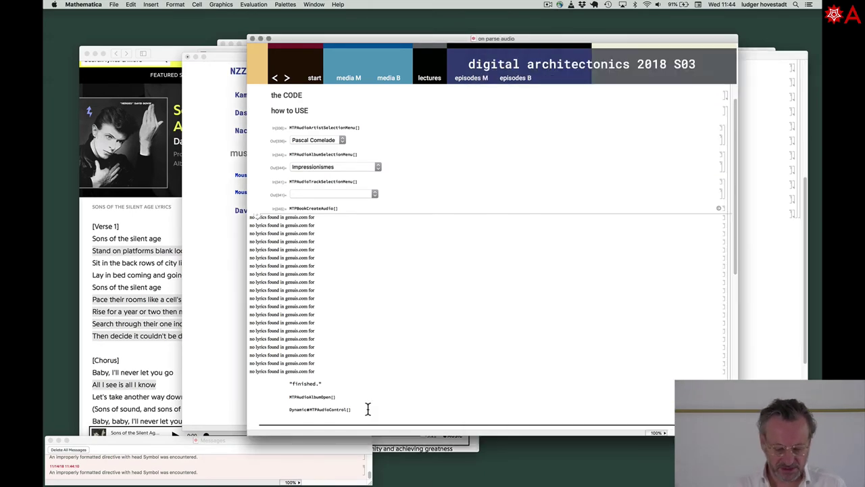
pyautogui.moveTo(353, 409); pyautogui.dragTo(288, 408)
pyautogui.press('super+c')
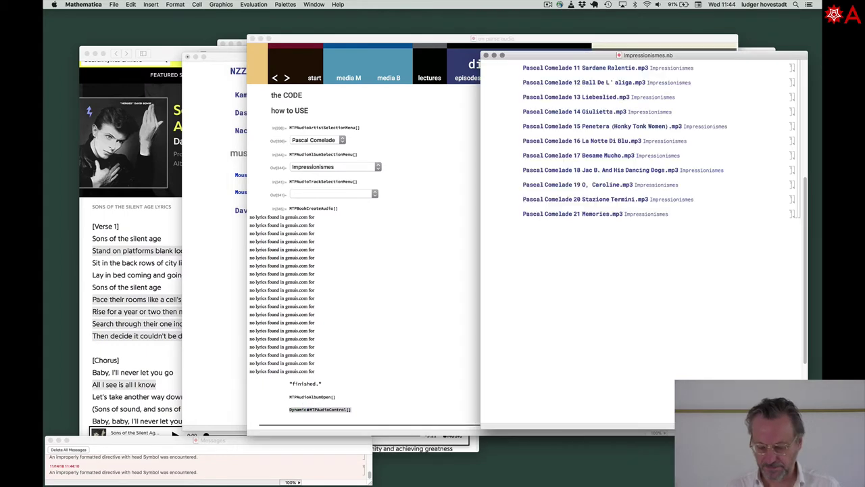
pyautogui.click(777, 270)
pyautogui.press('super+v')
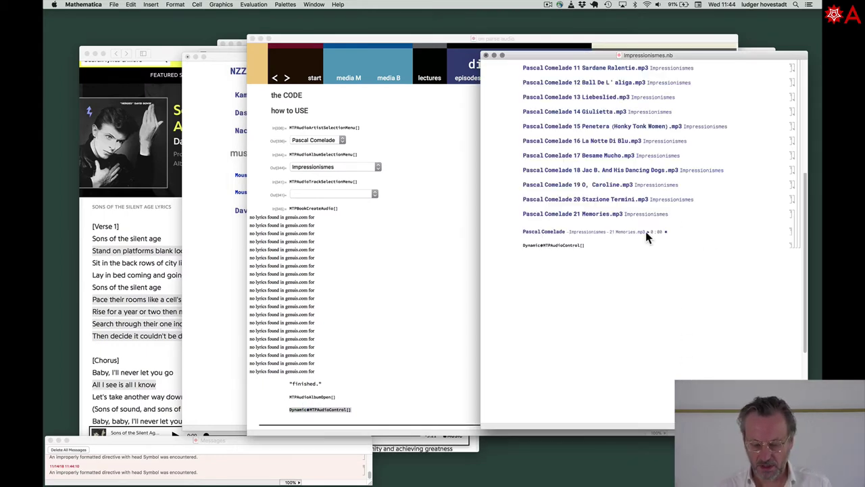
pyautogui.hotkey('shift', 'Return')
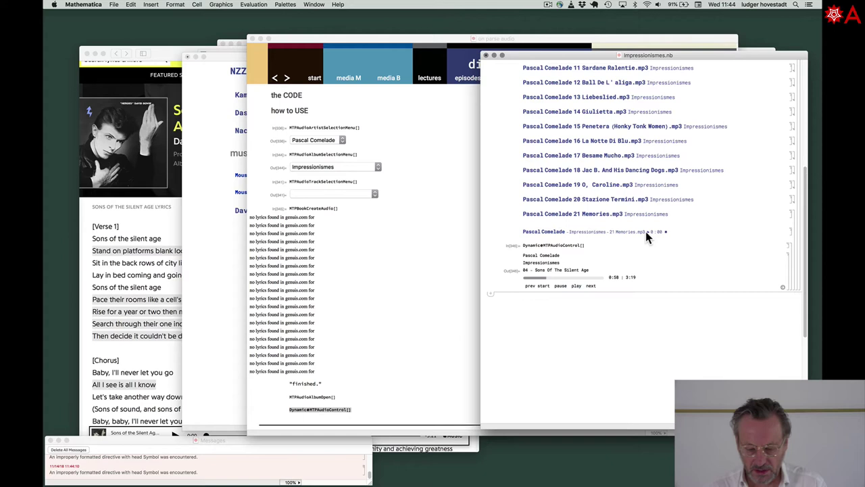
pyautogui.click(790, 244)
pyautogui.press('BackSpace')
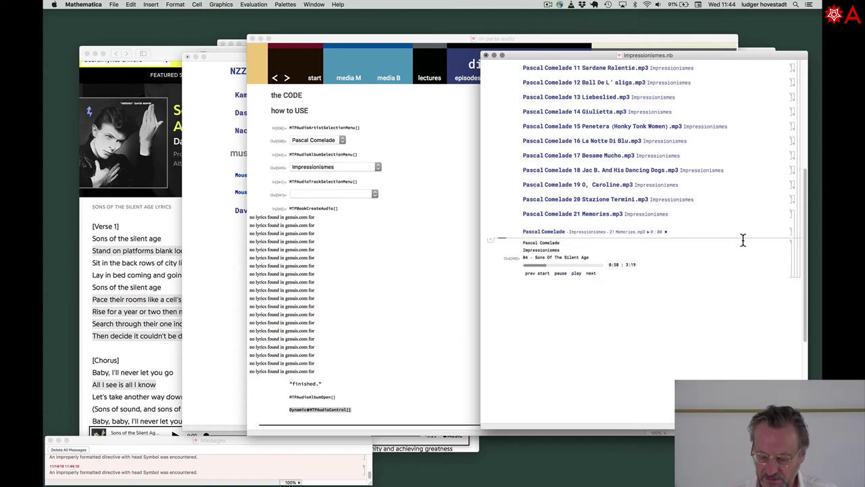
# - Add a 'Control' heading above the audio player and style it as Section
pyautogui.click(635, 239)
pyautogui.write('C')
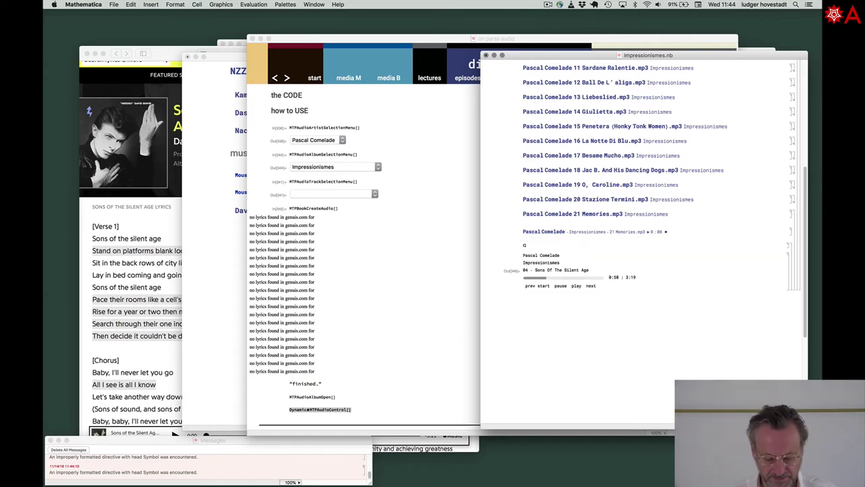
pyautogui.write('ontrol')
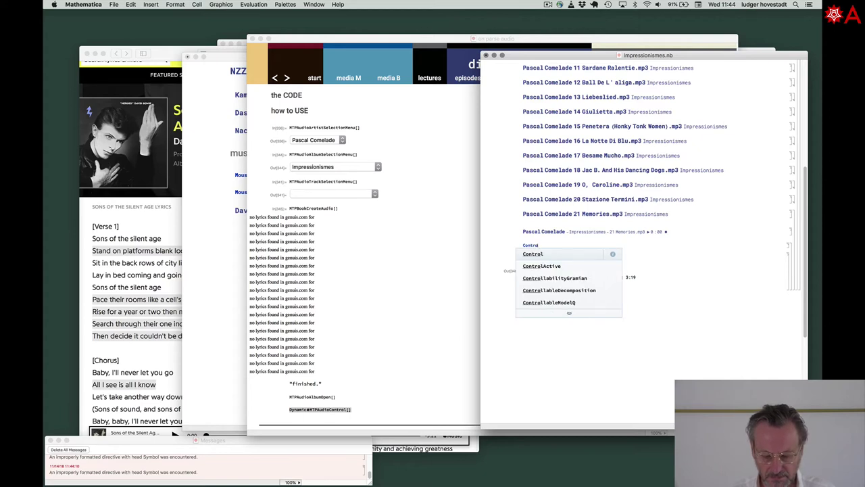
pyautogui.click(792, 243)
pyautogui.rightClick(789, 243)
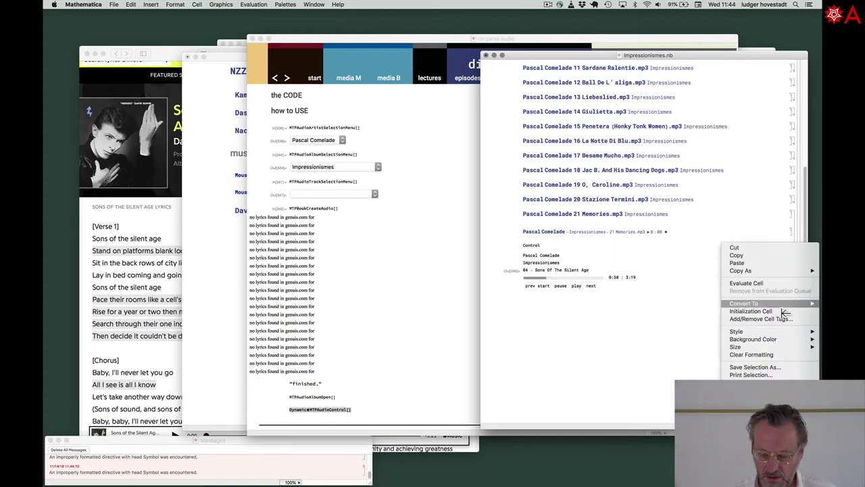
pyautogui.moveTo(743, 332)
pyautogui.click(688, 304)
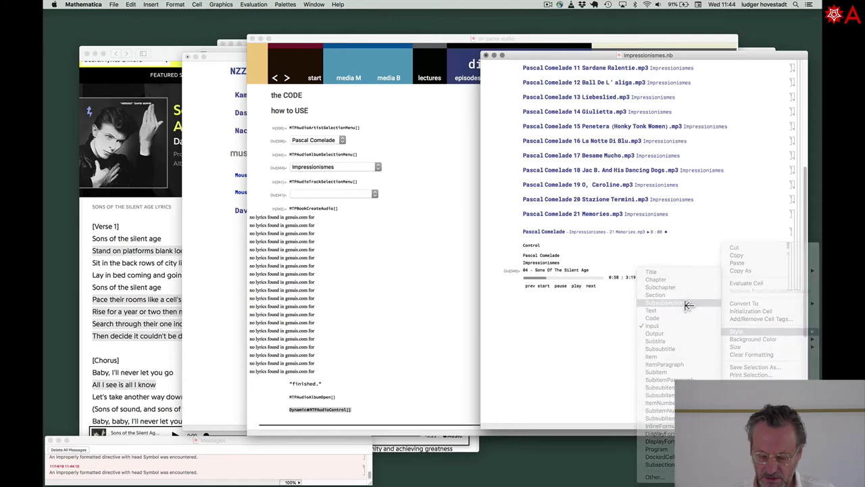
pyautogui.rightClick(790, 248)
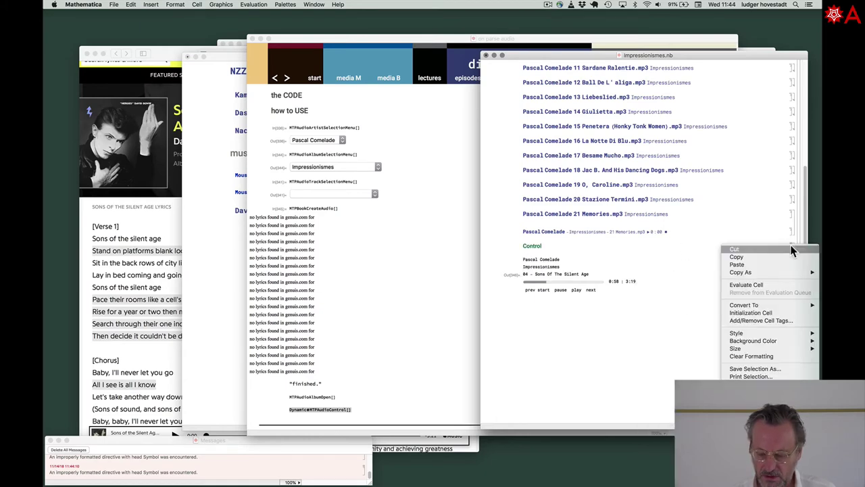
pyautogui.moveTo(743, 332)
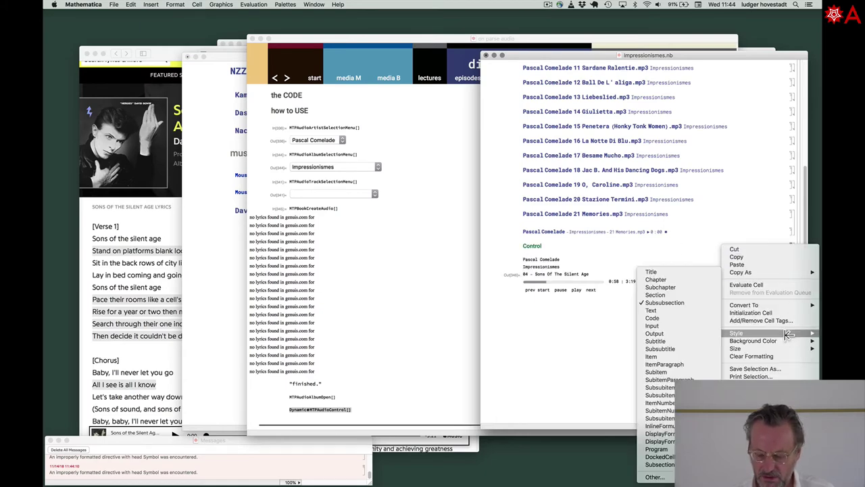
pyautogui.click(688, 296)
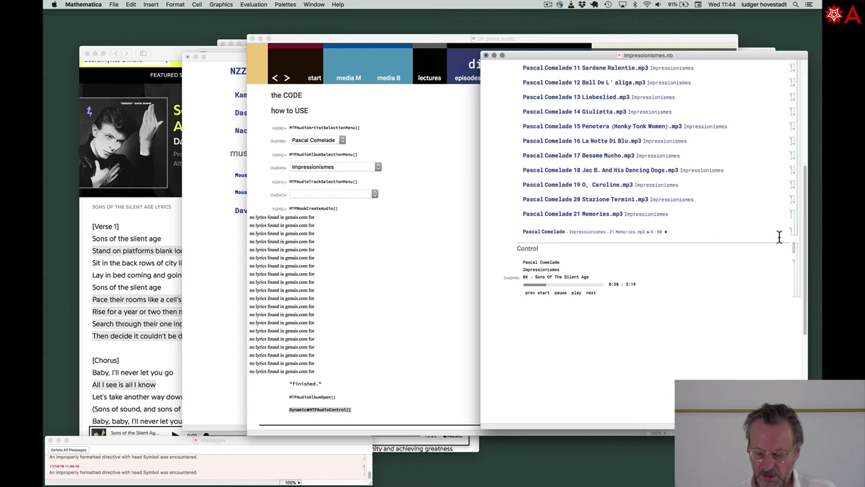
# - Load 21 Memories in the player, then step back three tracks to 18 Jac B. And His Dancing Dogs
pyautogui.click(590, 292)
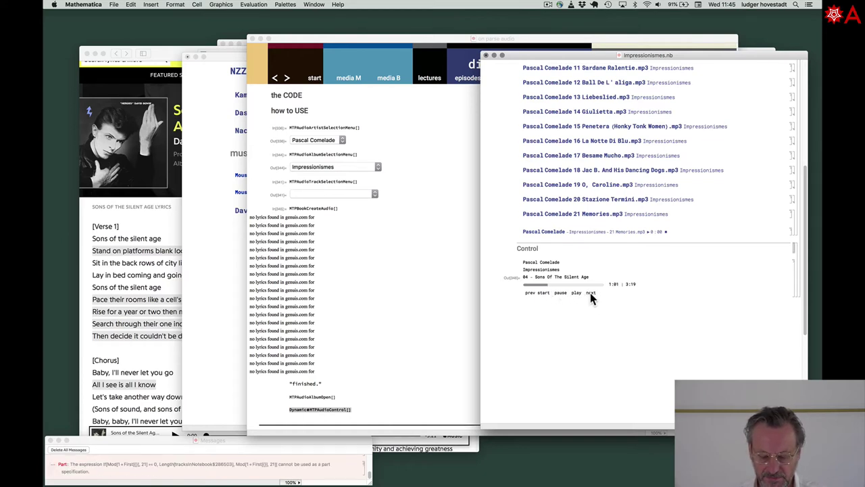
pyautogui.click(585, 231)
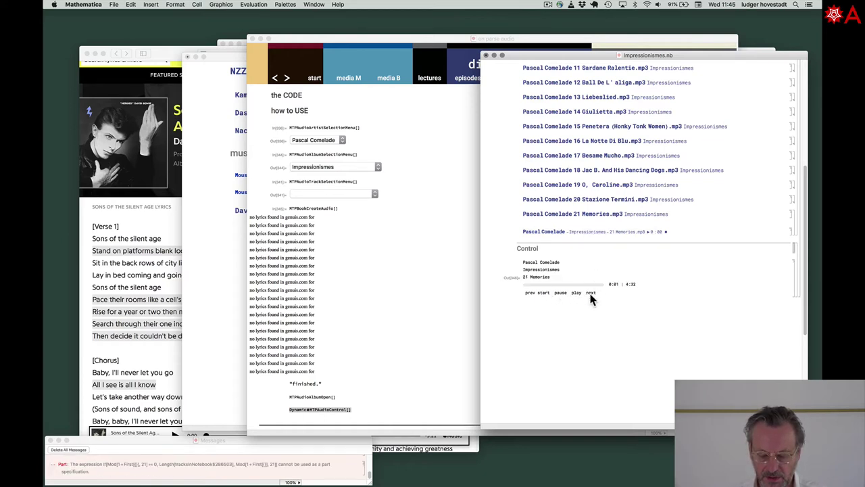
pyautogui.click(527, 293)
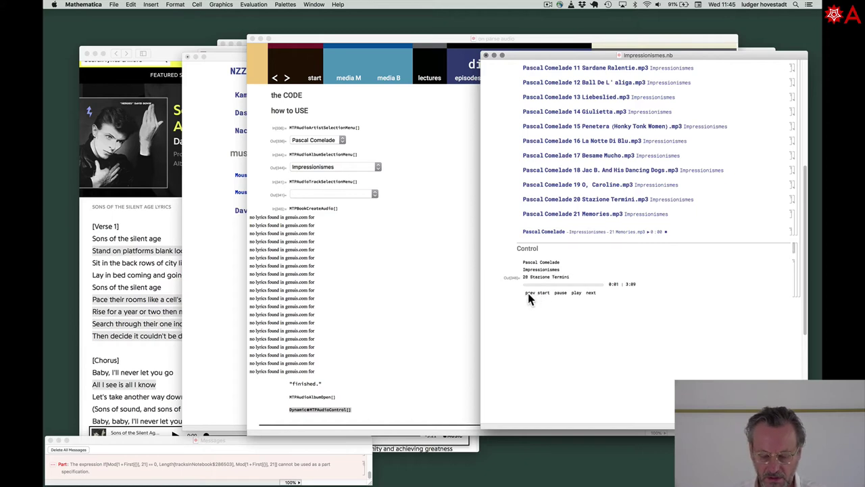
pyautogui.click(528, 293)
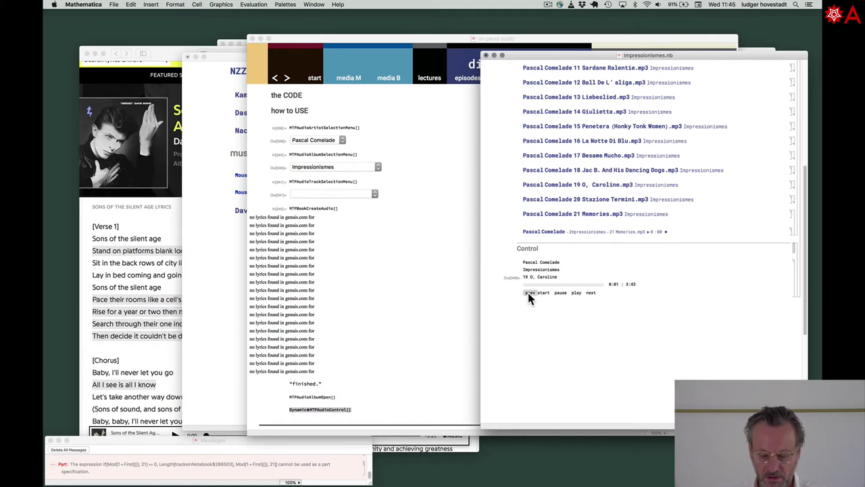
pyautogui.click(528, 293)
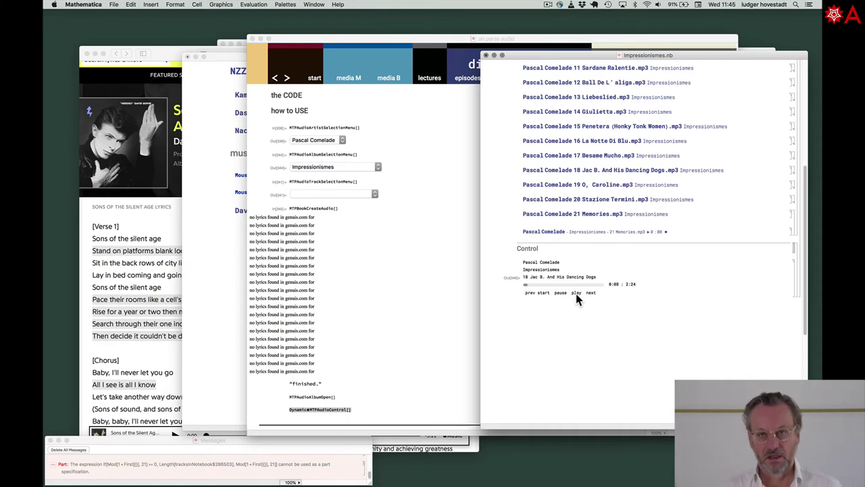
# - Evaluate MTPAudioAutomatic[] below the player to turn on automatic playback
pyautogui.click(570, 320)
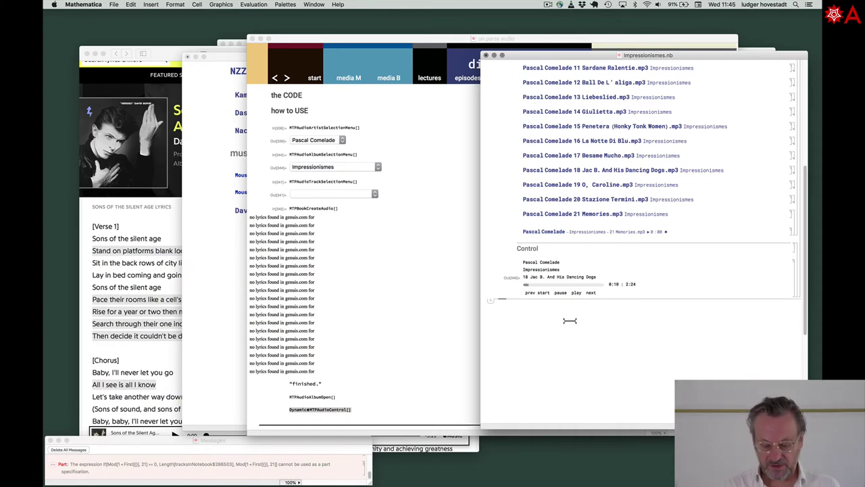
pyautogui.write('MTP')
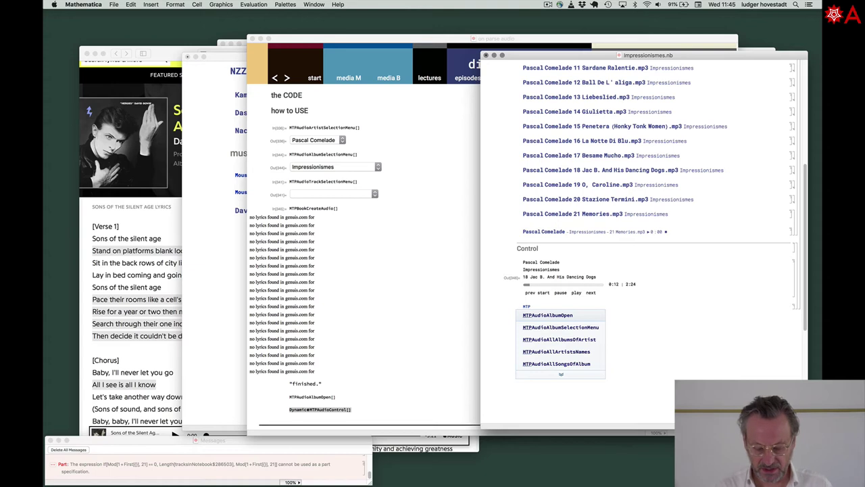
pyautogui.write('A')
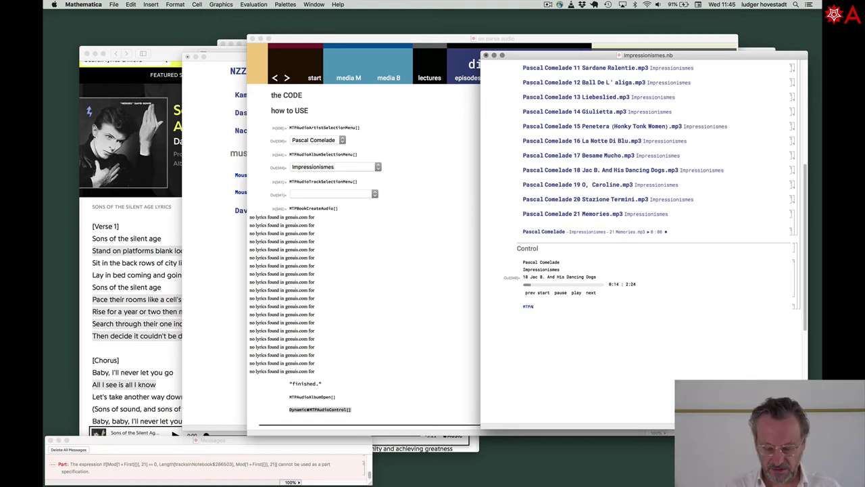
pyautogui.write('udioA')
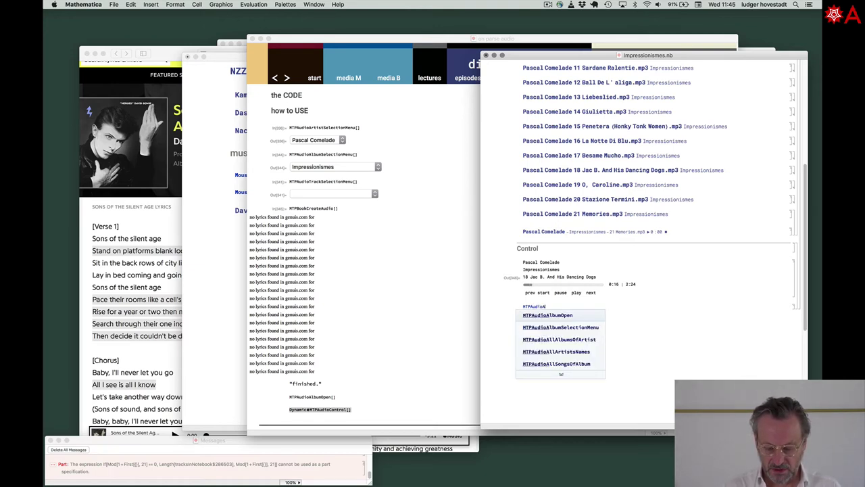
pyautogui.write('utomatic')
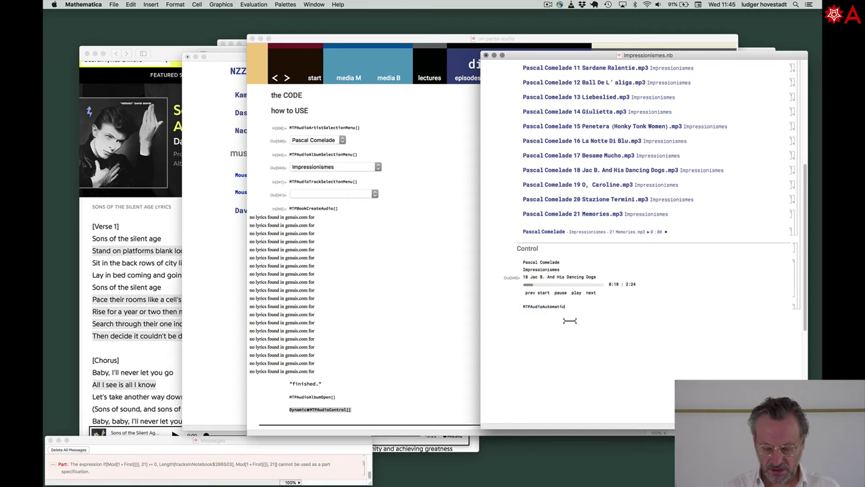
pyautogui.write('[]')
pyautogui.hotkey('shift', 'Return')
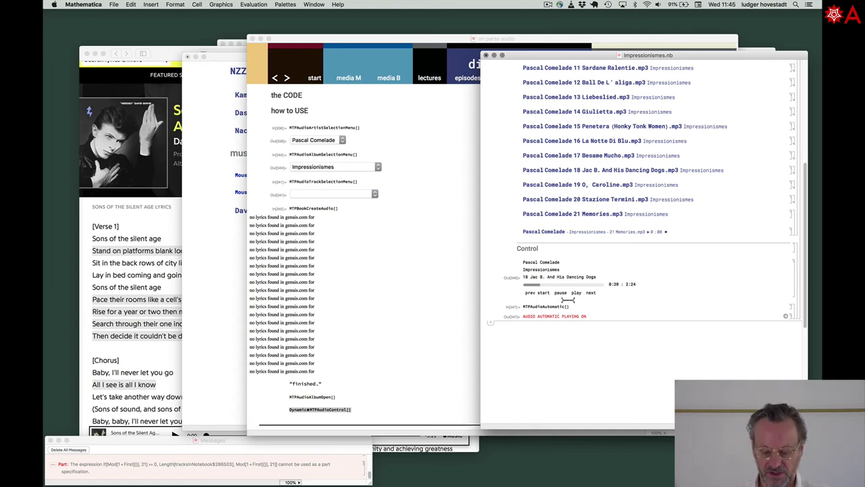
# - Skip ahead three tracks to 21 Memories and bring the WORK 181114 notebook forward
pyautogui.click(591, 293)
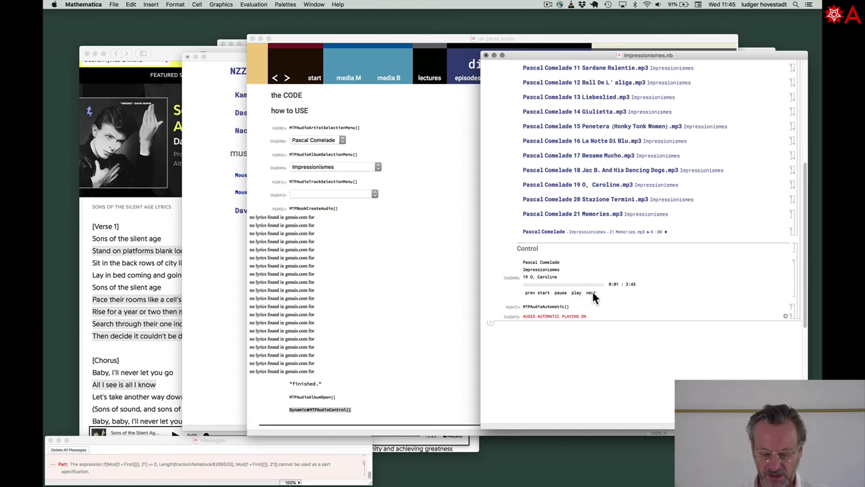
pyautogui.click(590, 293)
pyautogui.click(591, 293)
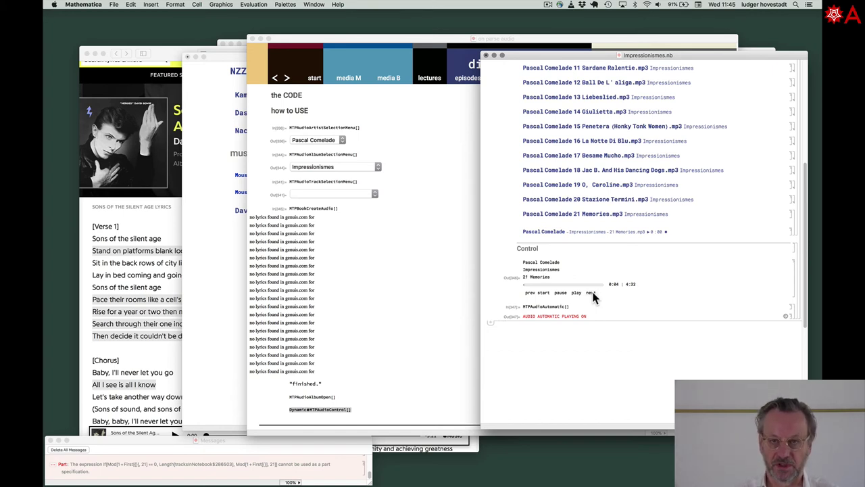
pyautogui.click(232, 303)
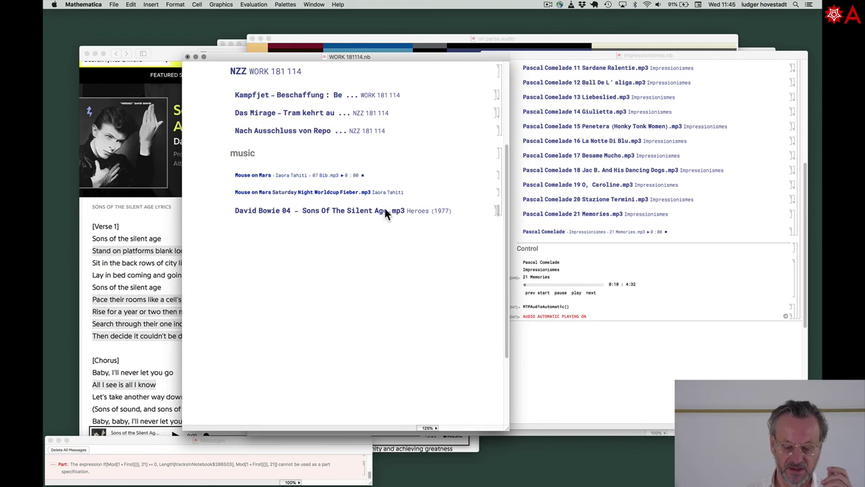
# - Bring Impressionismes.nb back to the front while 21 Memories keeps playing
pyautogui.click(654, 259)
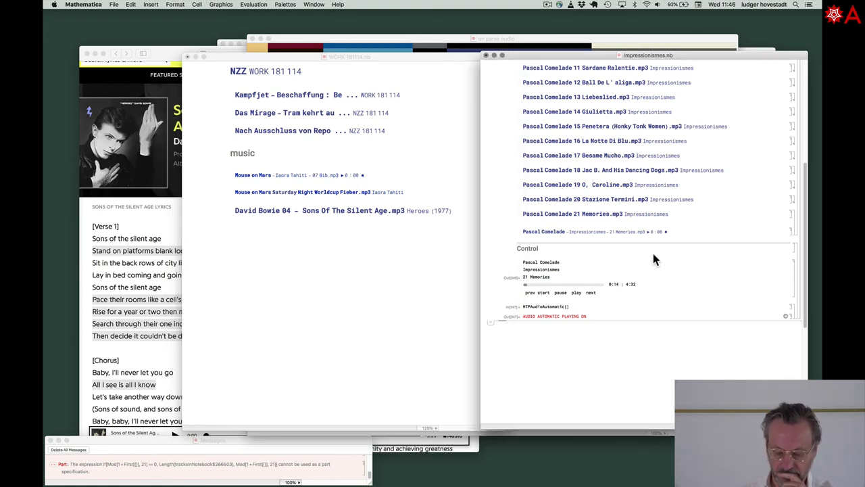